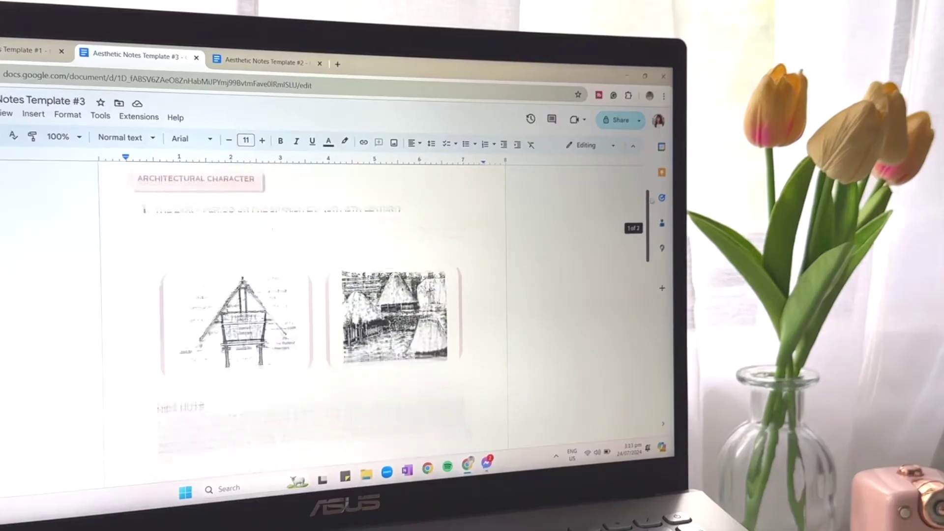
Scroll through the finished note templates and send Template #1 to print with Ctrl+P.
{"action": "left_click_drag", "start_coordinate": [651, 210], "coordinate": [655, 310]}
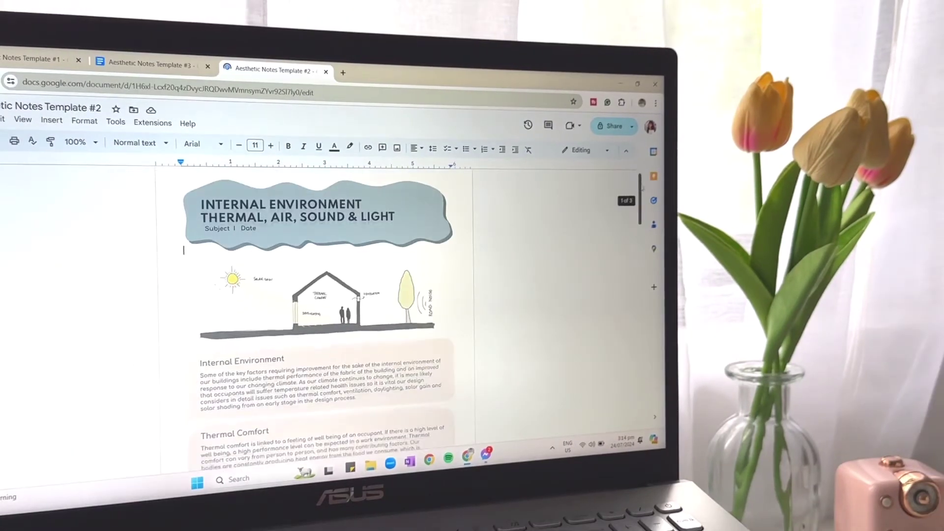
{"action": "scroll", "coordinate": [315, 319], "scroll_direction": "down", "scroll_amount": 10}
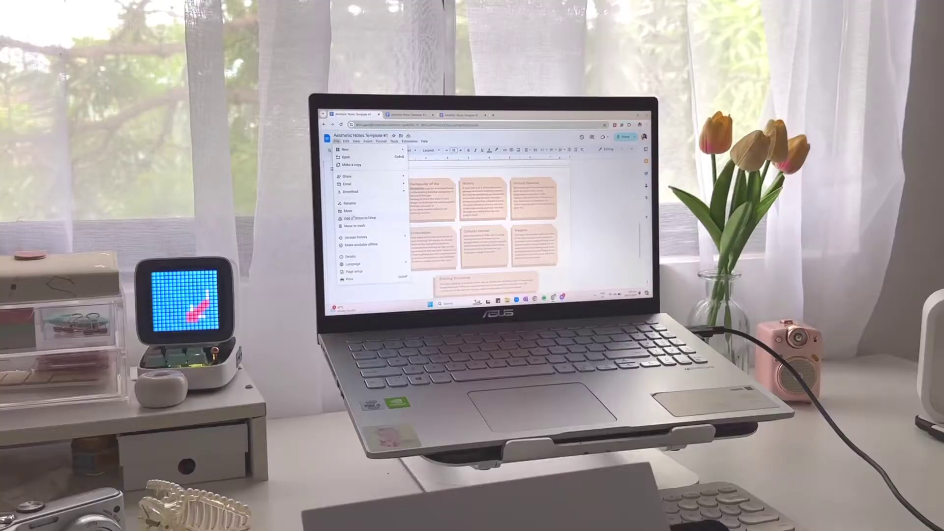
{"action": "key", "text": "ctrl+p"}
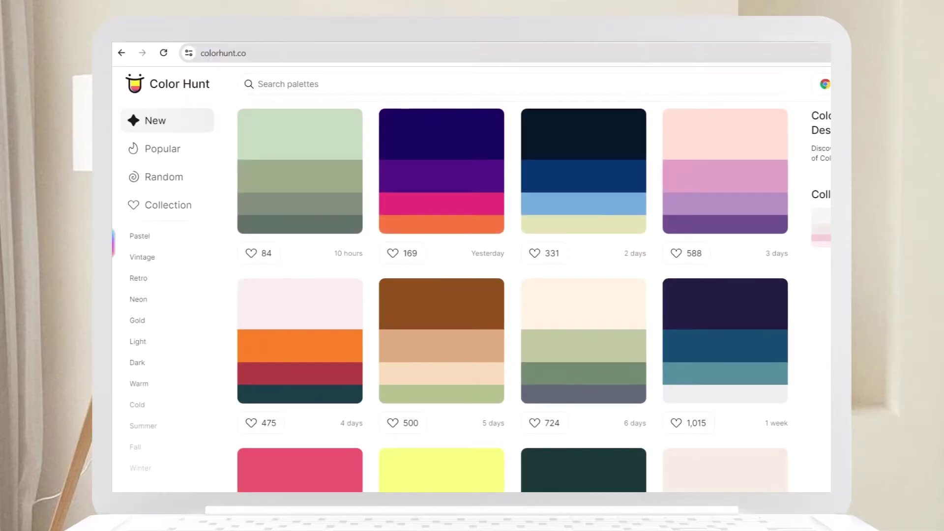
Like two Color Hunt palettes, the sage-green one and the one with 1,507 likes.
{"action": "left_click", "coordinate": [251, 253]}
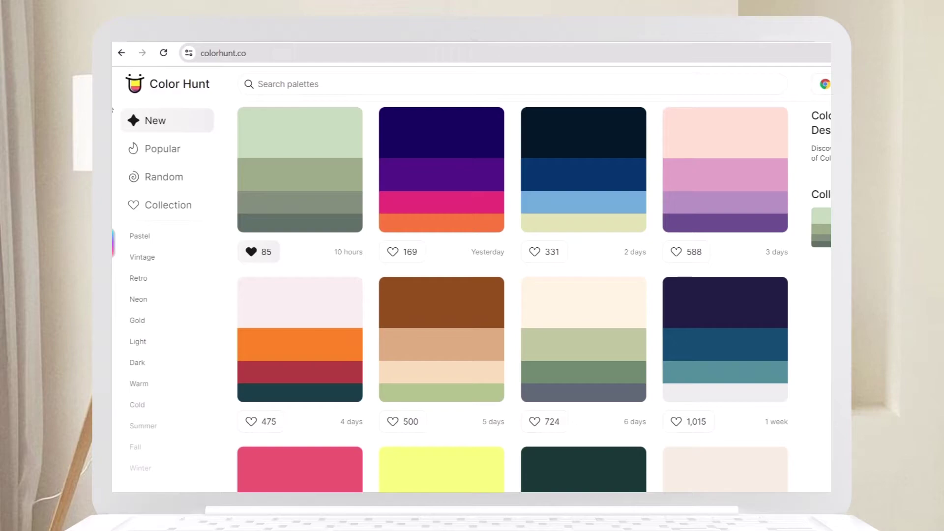
{"action": "scroll", "coordinate": [442, 295], "scroll_direction": "down", "scroll_amount": 2}
{"action": "scroll", "coordinate": [658, 275], "scroll_direction": "down", "scroll_amount": 6}
{"action": "left_click", "coordinate": [676, 278]}
Browse the Vintage palette category, then the Gradient category.
{"action": "scroll", "coordinate": [657, 272], "scroll_direction": "down", "scroll_amount": 3}
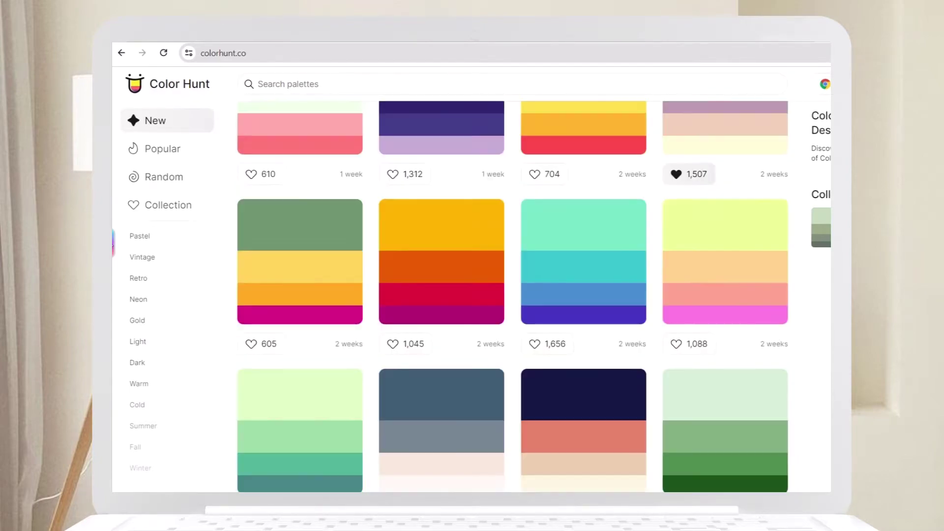
{"action": "left_click", "coordinate": [142, 256]}
{"action": "scroll", "coordinate": [157, 246], "scroll_direction": "down", "scroll_amount": 8}
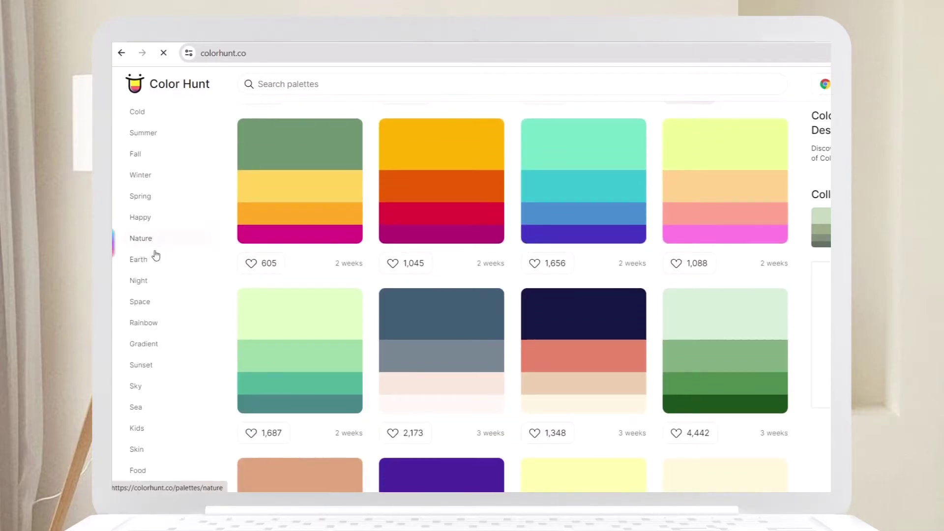
{"action": "scroll", "coordinate": [158, 316], "scroll_direction": "down", "scroll_amount": 5}
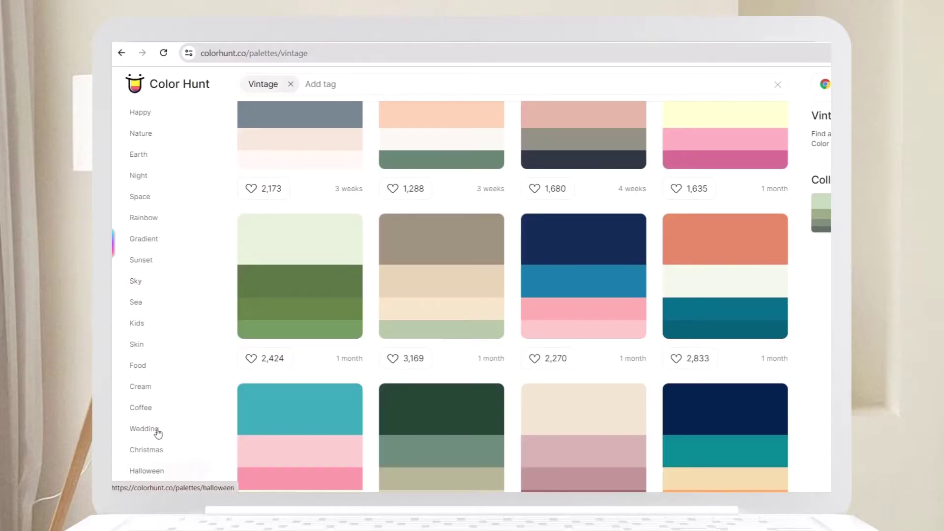
{"action": "left_click", "coordinate": [140, 240]}
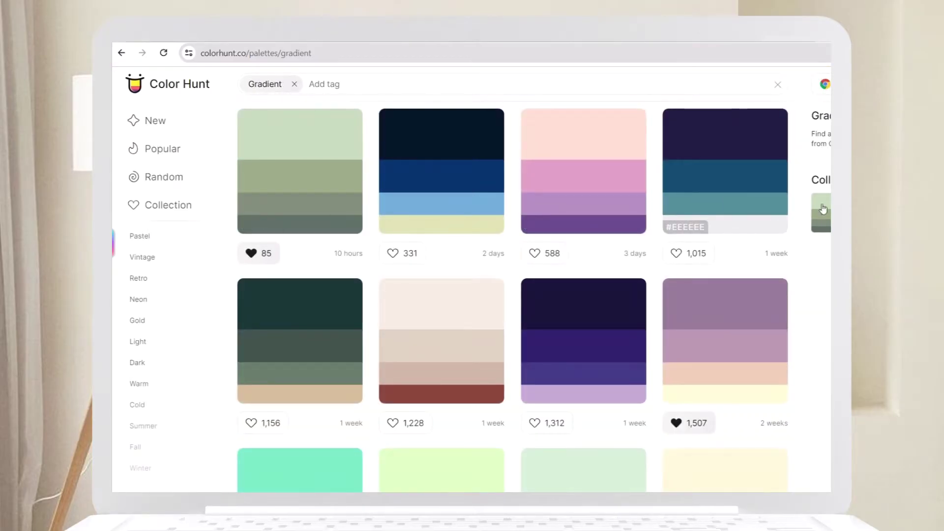
{"action": "scroll", "coordinate": [513, 300], "scroll_direction": "down", "scroll_amount": 4}
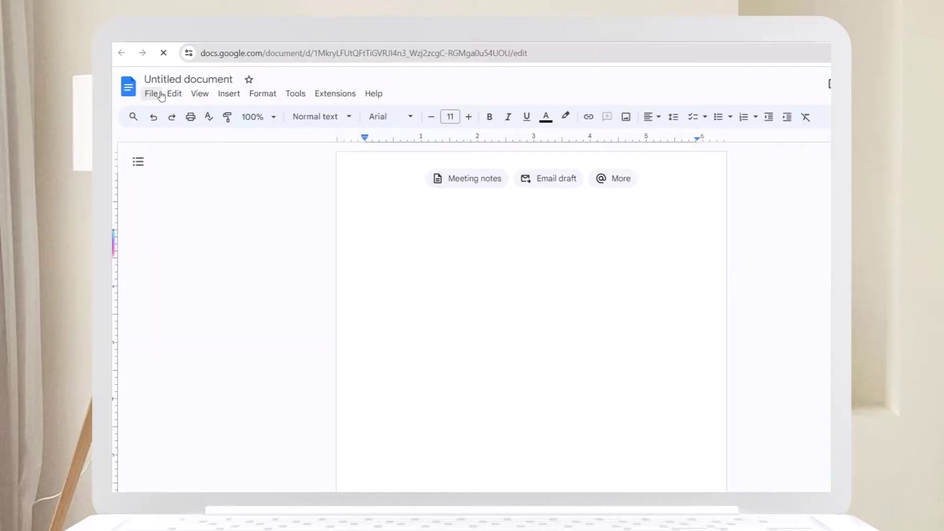
In Page setup, check margins (top 0.39, bottom 0, sides 0.51) and set paper to Letter (8.5" x 11").
{"action": "left_click", "coordinate": [160, 94]}
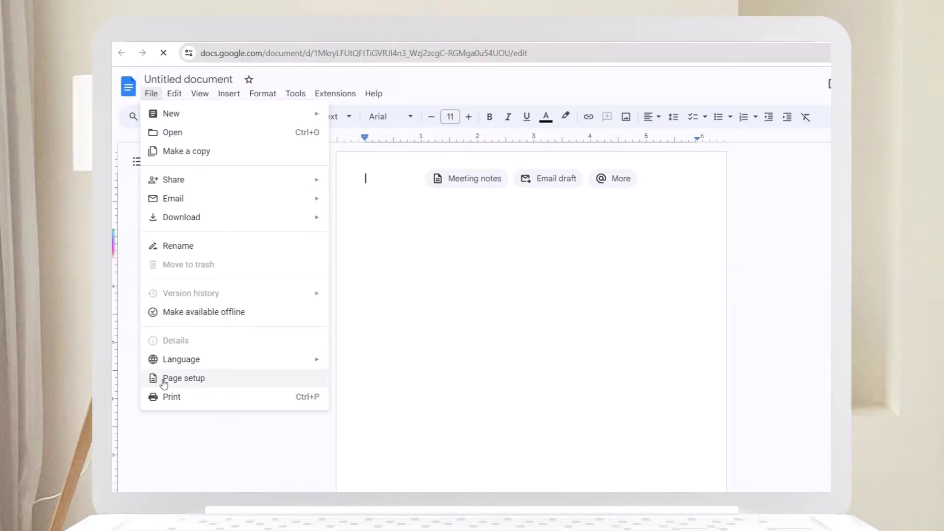
{"action": "left_click", "coordinate": [192, 379]}
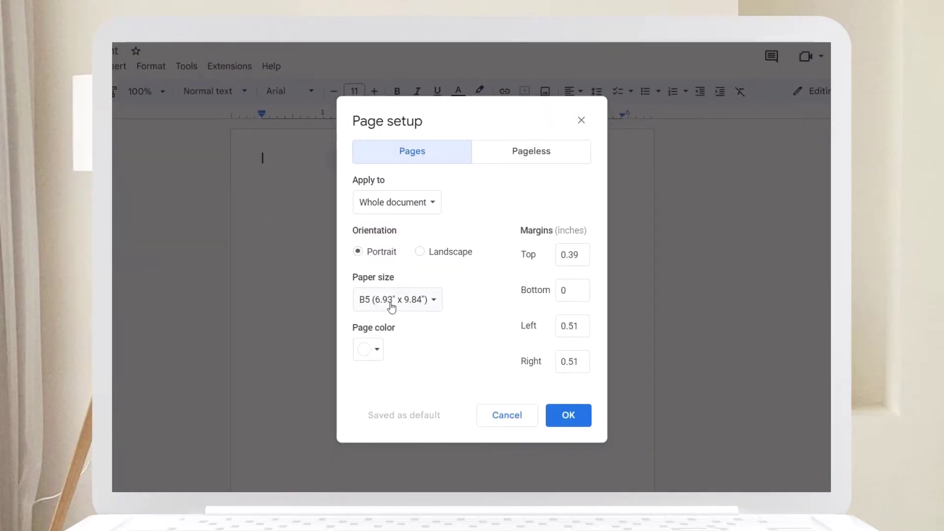
{"action": "left_click", "coordinate": [376, 308]}
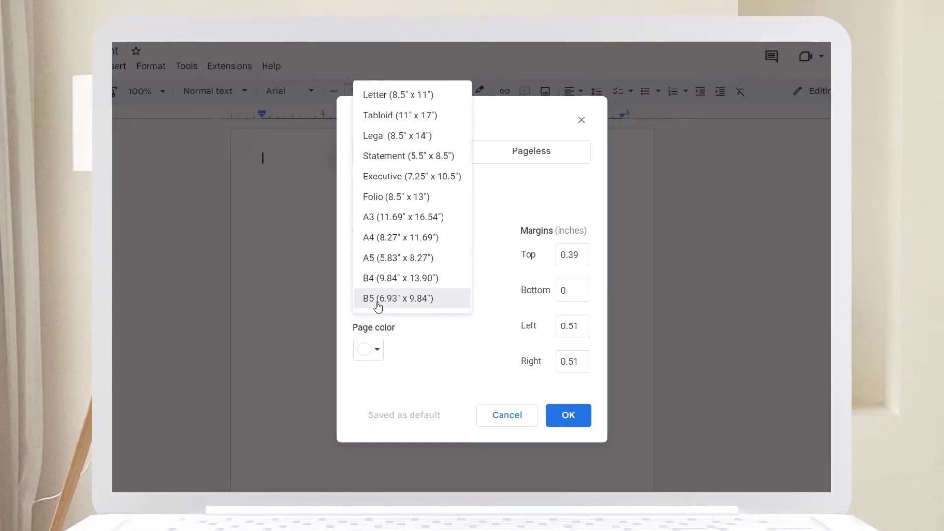
{"action": "left_click", "coordinate": [381, 301]}
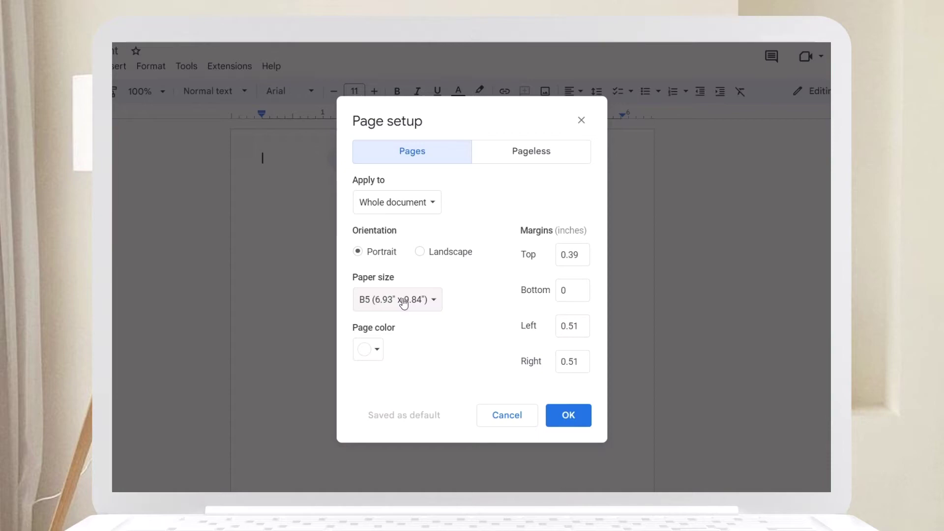
{"action": "double_click", "coordinate": [584, 256]}
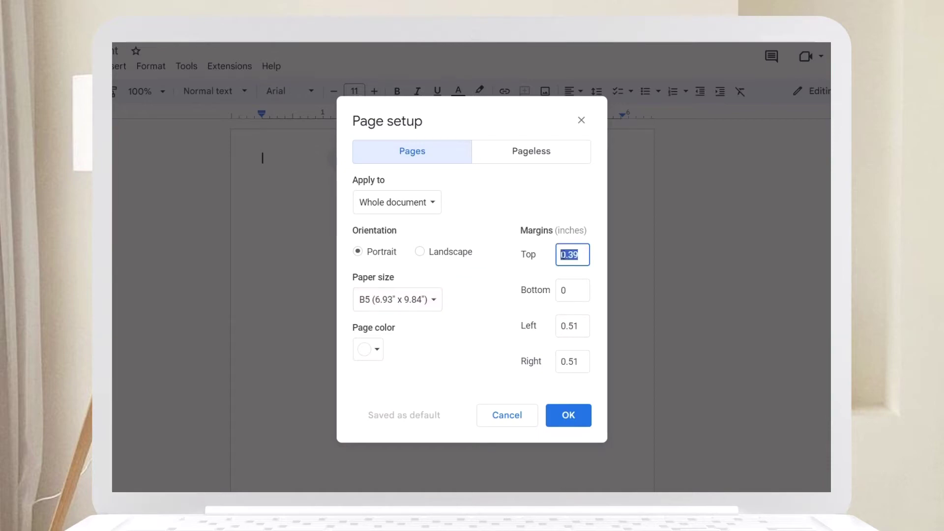
{"action": "left_click", "coordinate": [576, 285]}
{"action": "left_click", "coordinate": [576, 327]}
{"action": "left_click", "coordinate": [579, 361]}
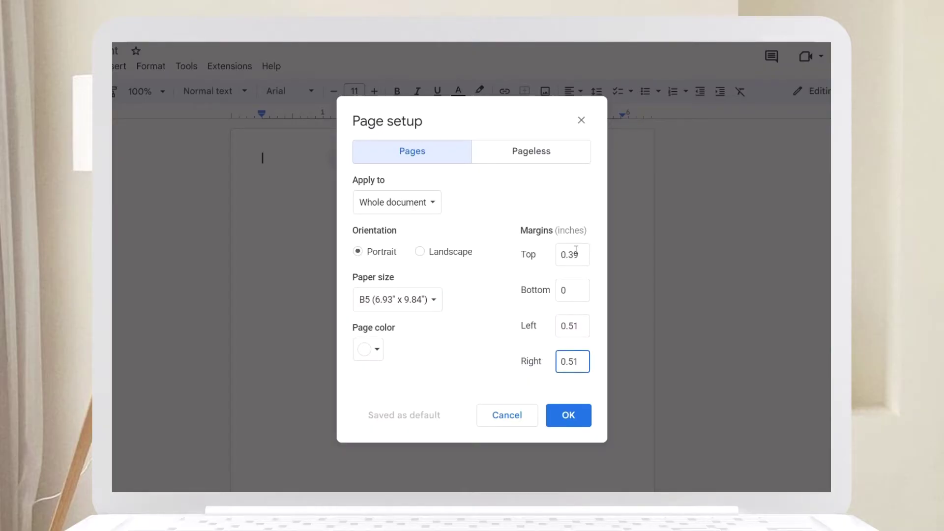
{"action": "left_click", "coordinate": [422, 301]}
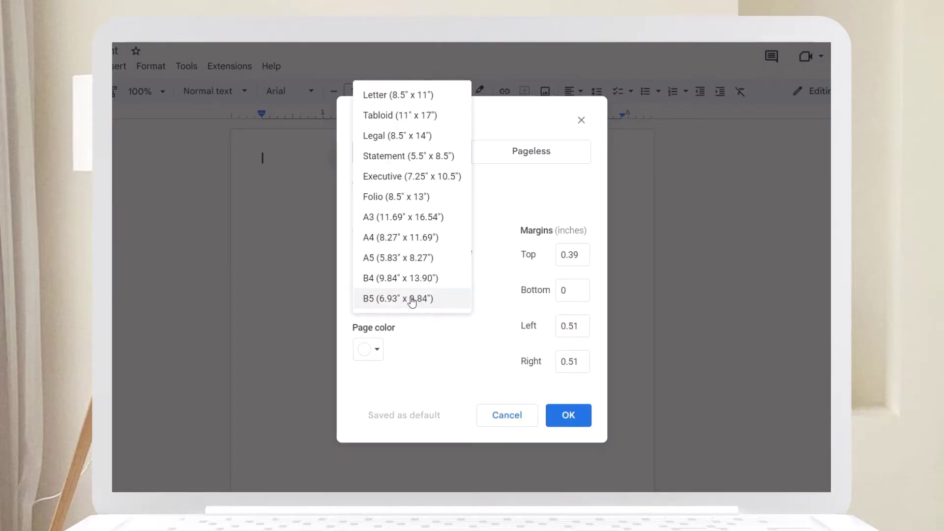
{"action": "left_click", "coordinate": [392, 103]}
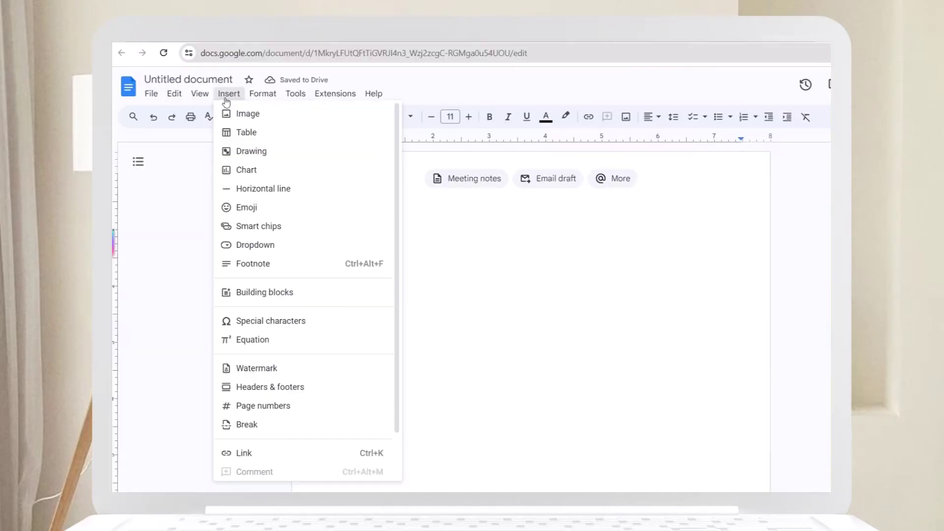
Start a new drawing and select the wavy title banner.
{"action": "mouse_move", "coordinate": [259, 152]}
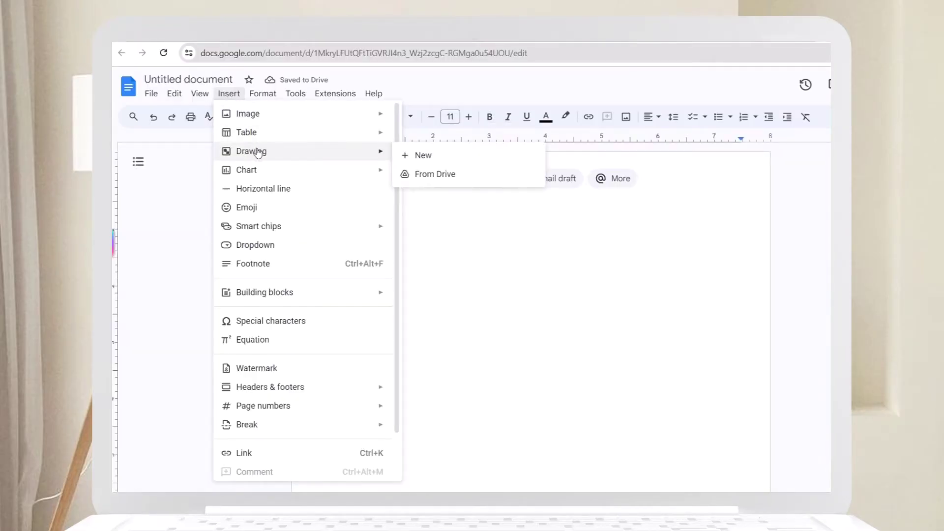
{"action": "left_click", "coordinate": [416, 156]}
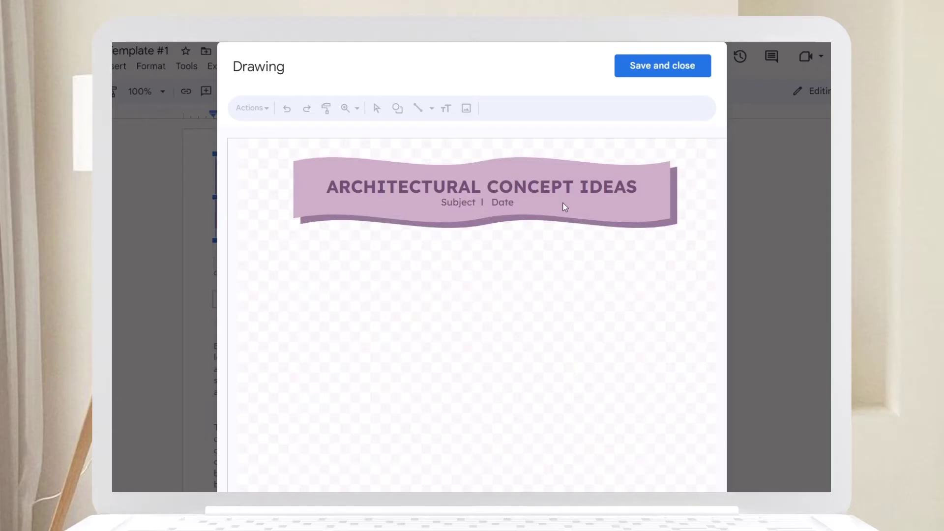
{"action": "left_click", "coordinate": [603, 212]}
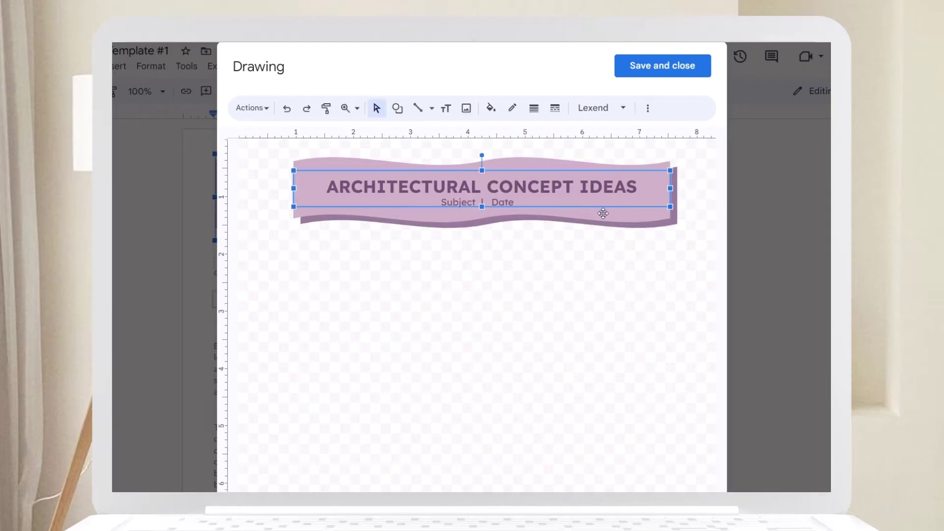
Draw a trial punched-tape wavy shape below the banner, then delete it.
{"action": "left_click", "coordinate": [386, 124]}
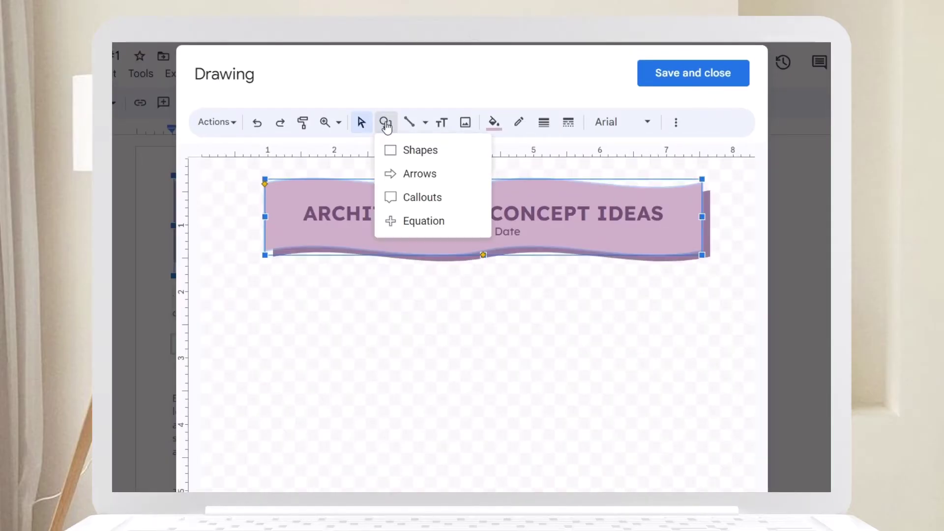
{"action": "mouse_move", "coordinate": [408, 152]}
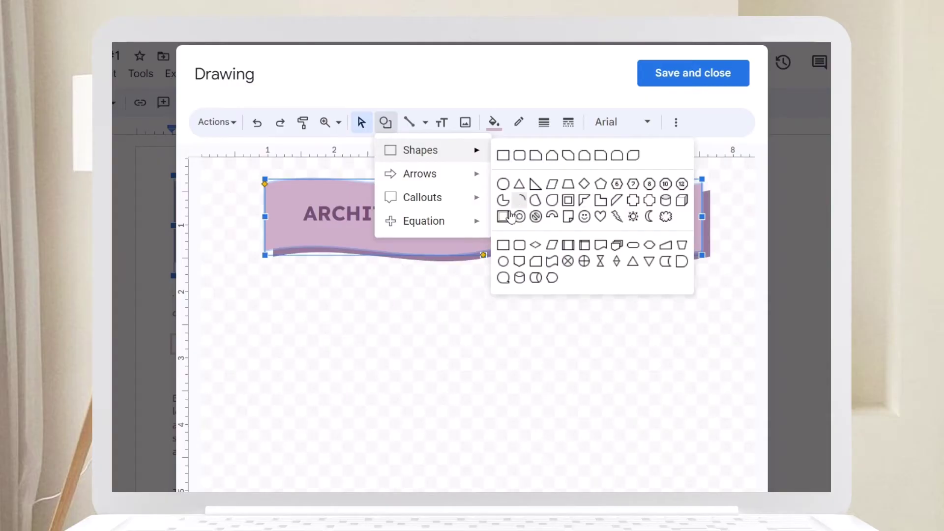
{"action": "left_click", "coordinate": [551, 261]}
{"action": "mouse_move", "coordinate": [319, 353]}
{"action": "left_mouse_down"}
{"action": "mouse_move", "coordinate": [680, 414]}
{"action": "mouse_move", "coordinate": [732, 408]}
{"action": "left_mouse_up"}
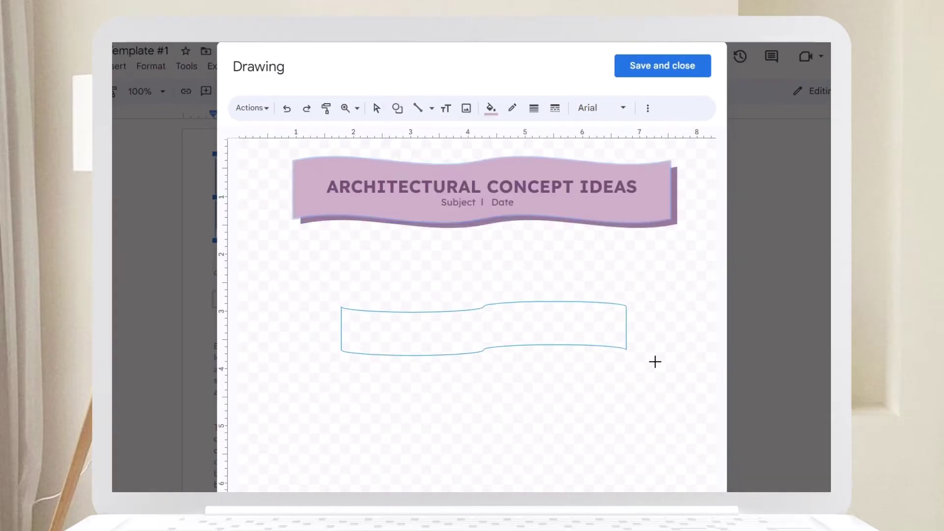
{"action": "left_click_drag", "start_coordinate": [699, 355], "coordinate": [691, 367]}
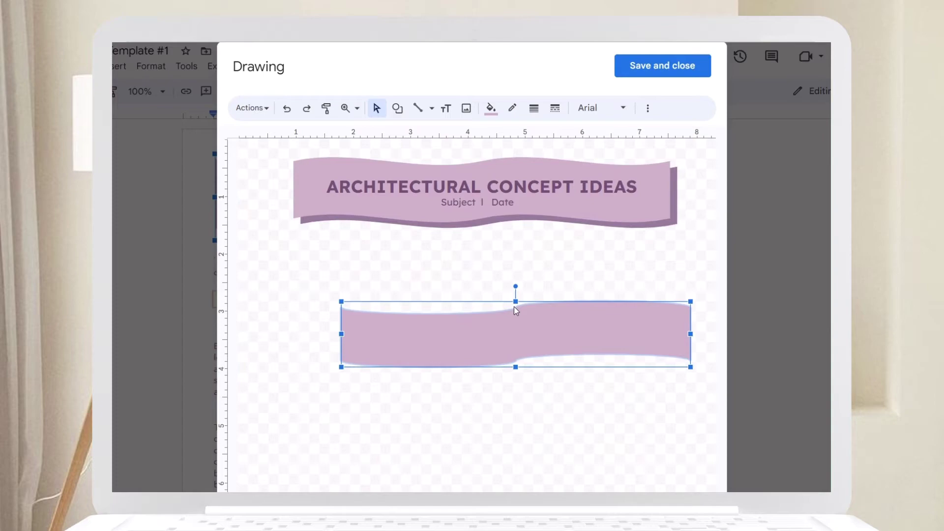
{"action": "key", "text": "Delete"}
{"action": "left_click", "coordinate": [678, 194]}
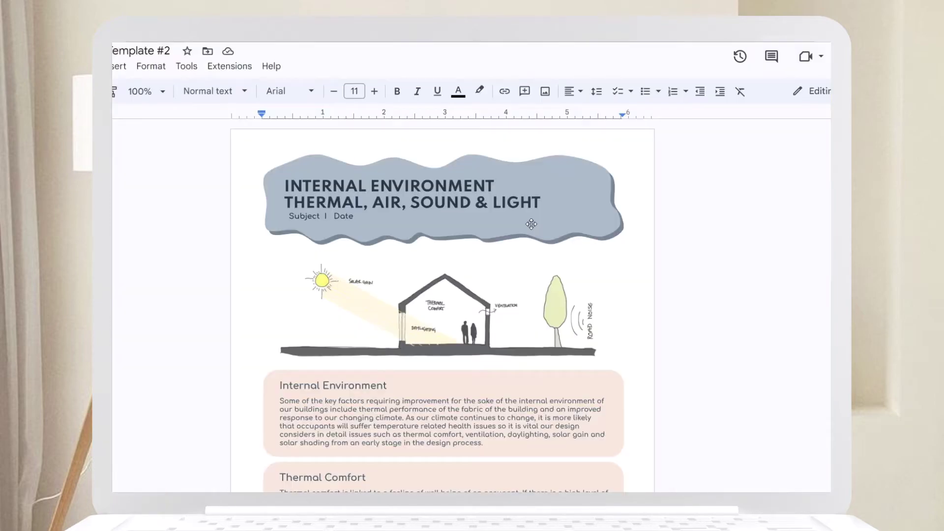
In the banner's drawing, sketch a closed freeform Curve blob below the banner.
{"action": "double_click", "coordinate": [531, 222]}
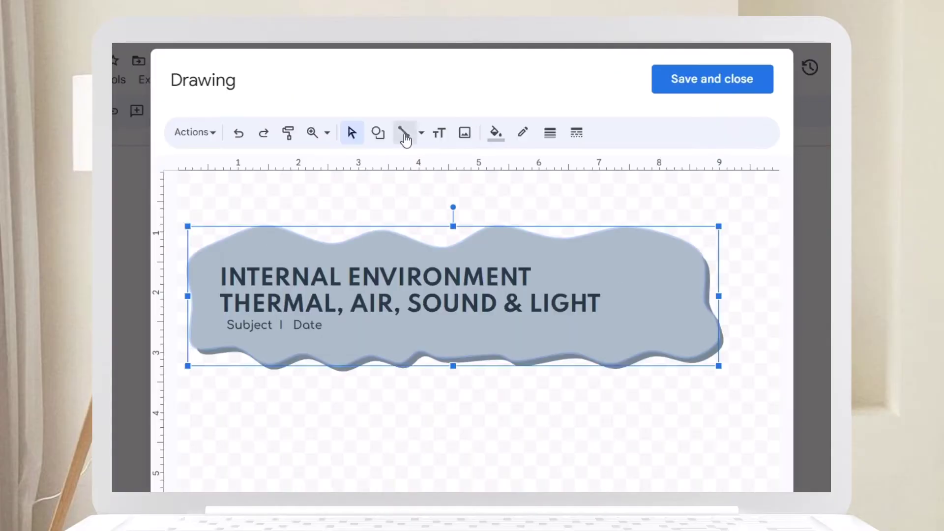
{"action": "left_click", "coordinate": [405, 138]}
{"action": "left_click", "coordinate": [421, 132]}
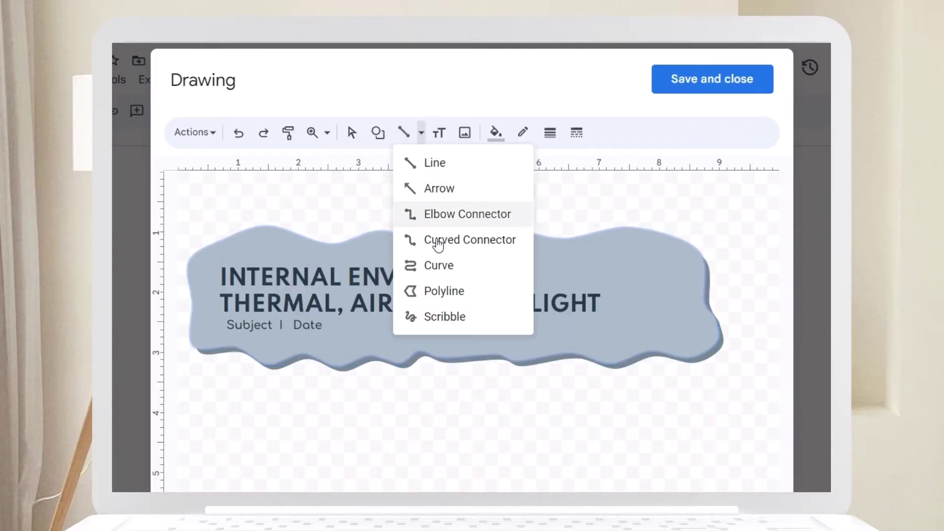
{"action": "left_click", "coordinate": [438, 268]}
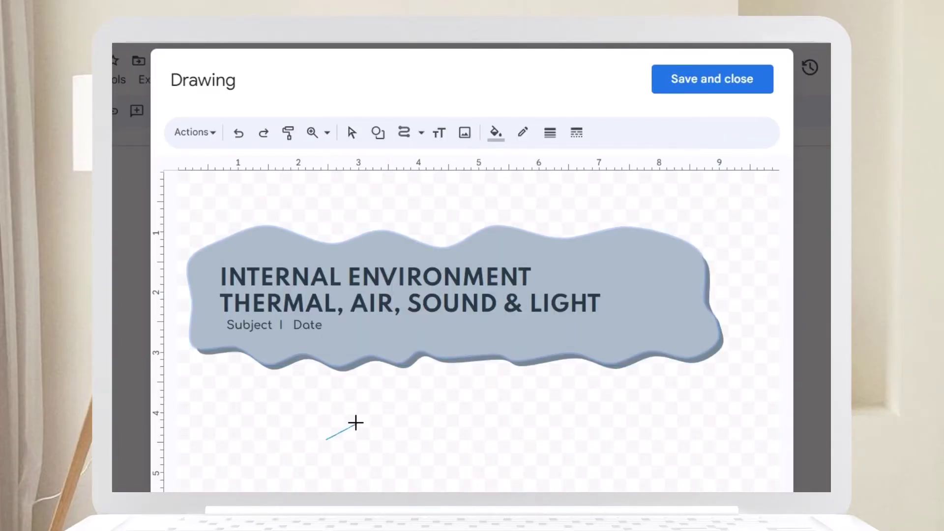
{"action": "left_click", "coordinate": [356, 421]}
{"action": "left_click", "coordinate": [419, 454]}
{"action": "left_click", "coordinate": [501, 429]}
{"action": "left_click", "coordinate": [551, 480]}
{"action": "left_click", "coordinate": [474, 513]}
{"action": "left_click", "coordinate": [425, 530]}
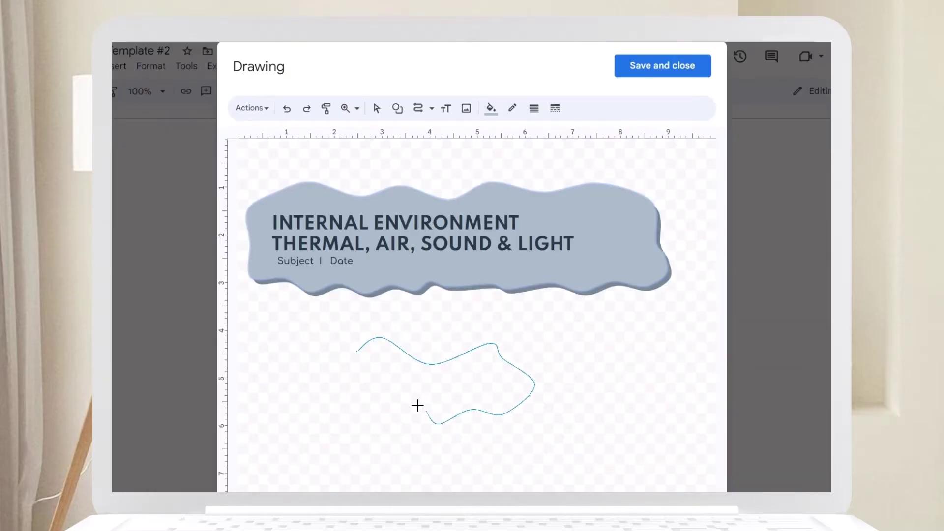
{"action": "left_click", "coordinate": [374, 403]}
{"action": "left_click", "coordinate": [357, 348]}
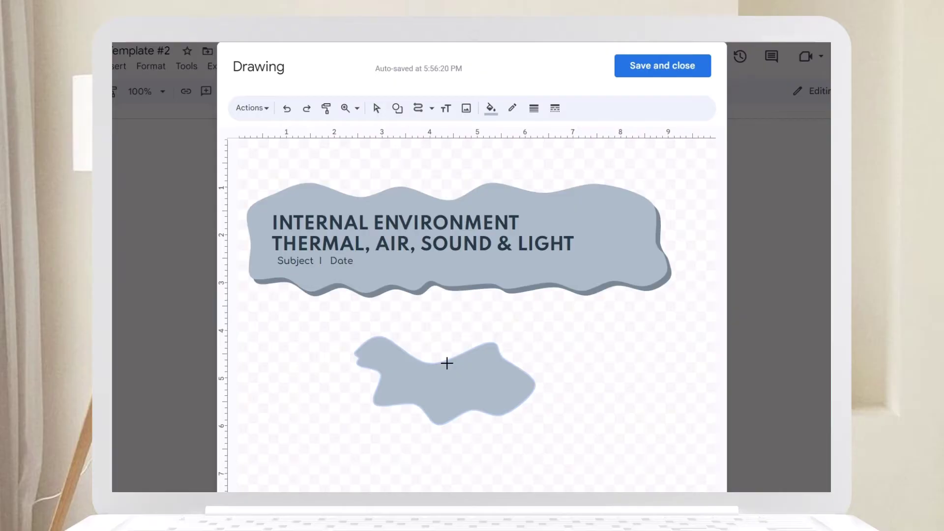
Delete the blob and nudge the wavy banner slightly right and down.
{"action": "key", "text": "Delete"}
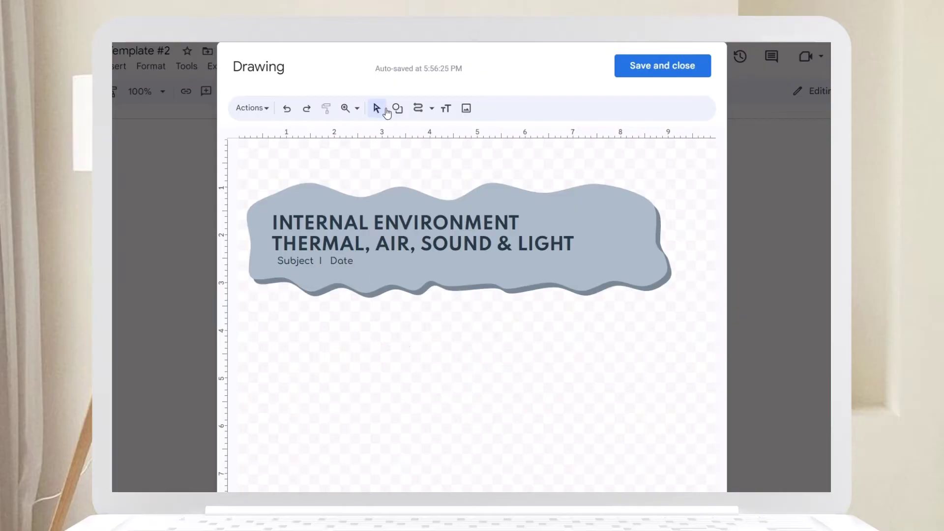
{"action": "left_click", "coordinate": [391, 225]}
{"action": "left_click", "coordinate": [548, 376]}
{"action": "left_click", "coordinate": [630, 253]}
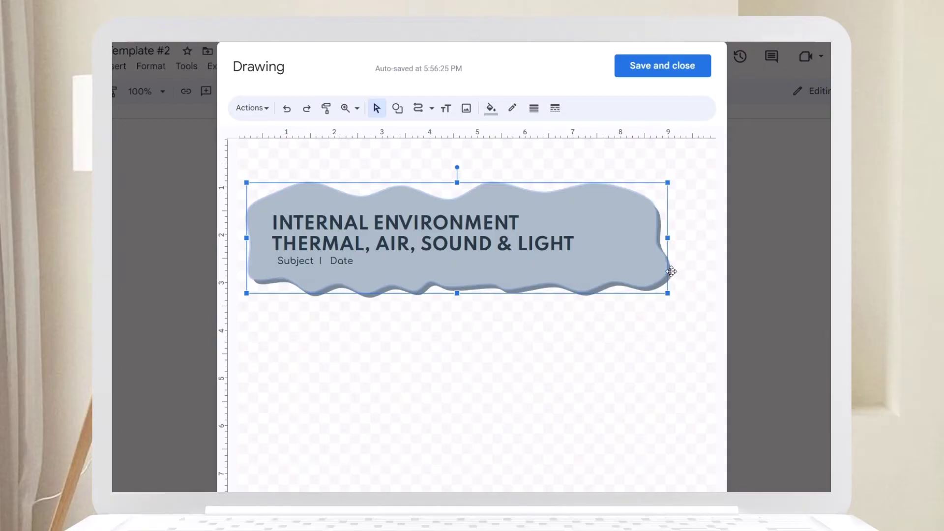
{"action": "left_click_drag", "start_coordinate": [670, 271], "coordinate": [671, 271]}
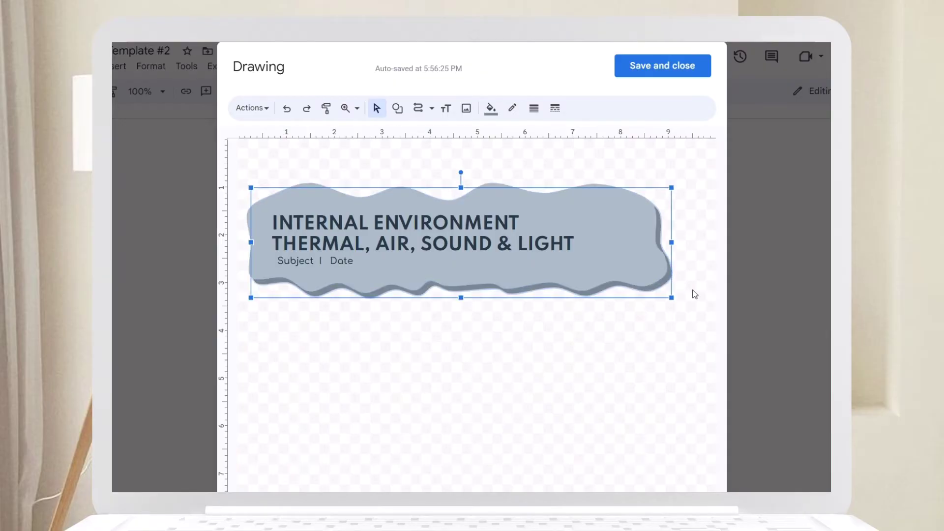
{"action": "left_click", "coordinate": [706, 297]}
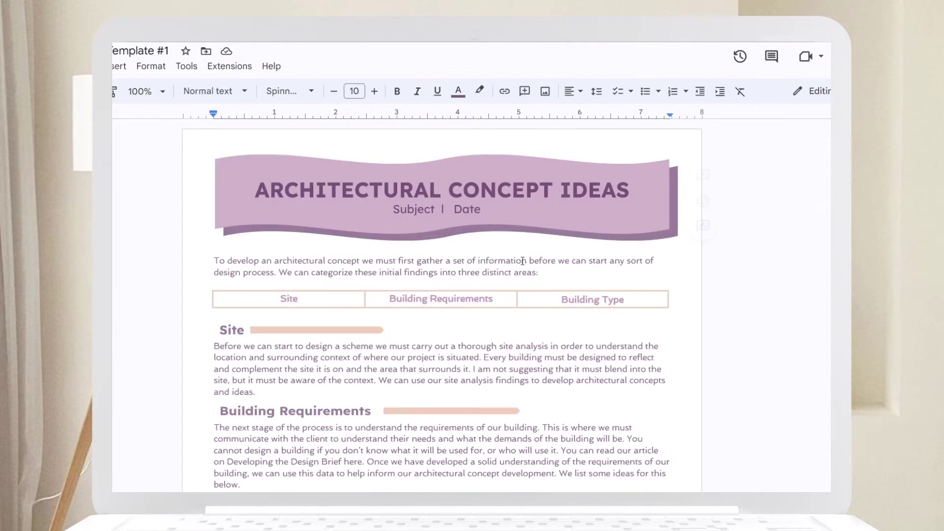
Select the first paragraph and scroll through the font list, where Spinnaker is current.
{"action": "left_click_drag", "start_coordinate": [268, 262], "coordinate": [540, 273]}
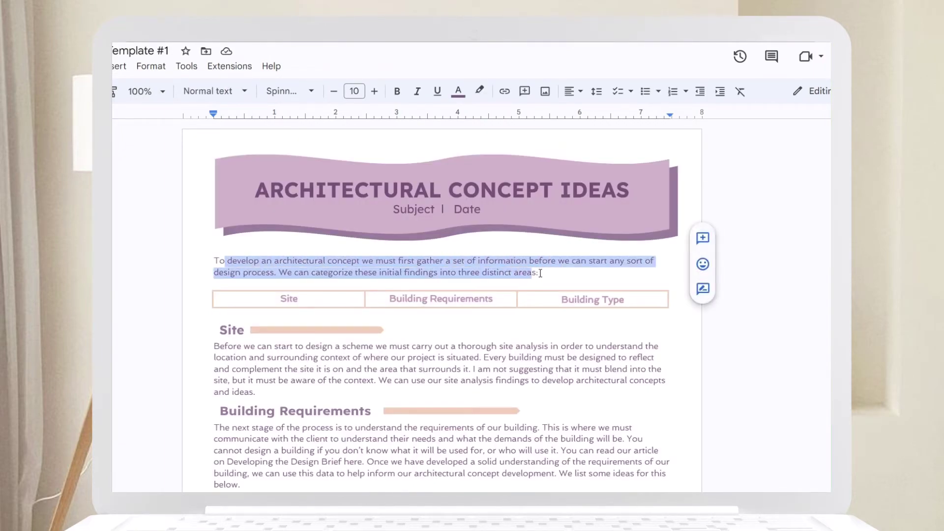
{"action": "left_click", "coordinate": [287, 91]}
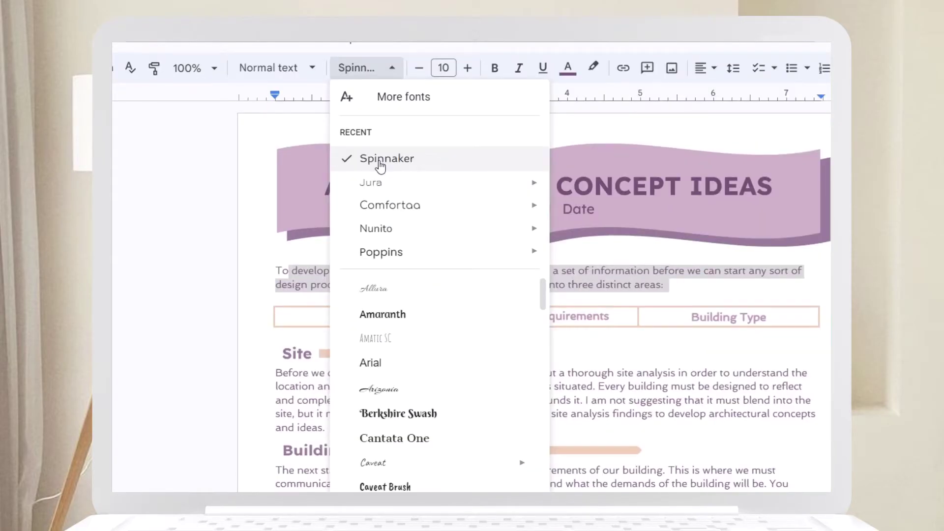
{"action": "mouse_move", "coordinate": [311, 210]}
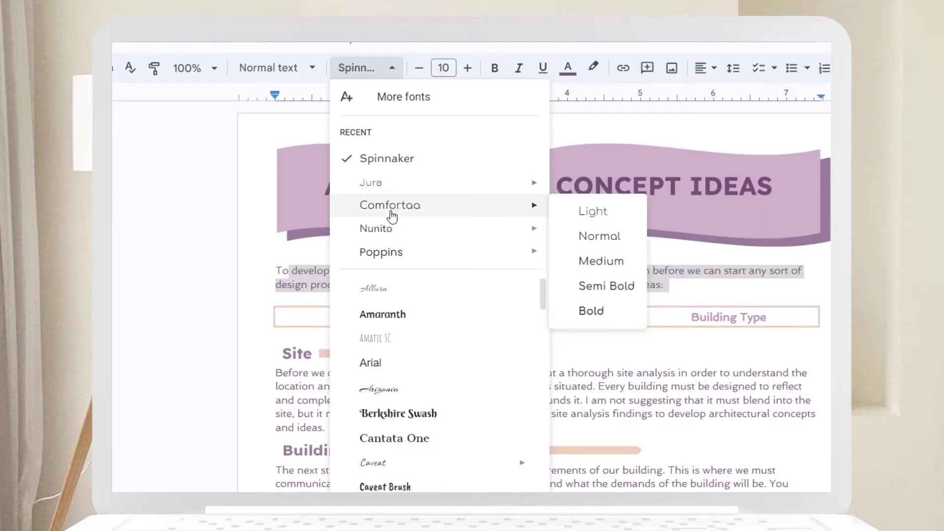
{"action": "scroll", "coordinate": [393, 314], "scroll_direction": "down", "scroll_amount": 5}
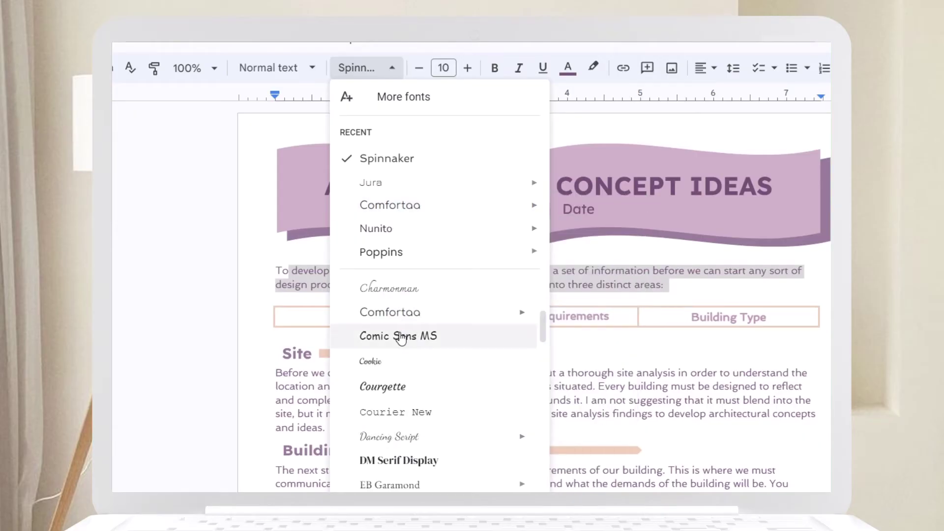
{"action": "mouse_move", "coordinate": [396, 439]}
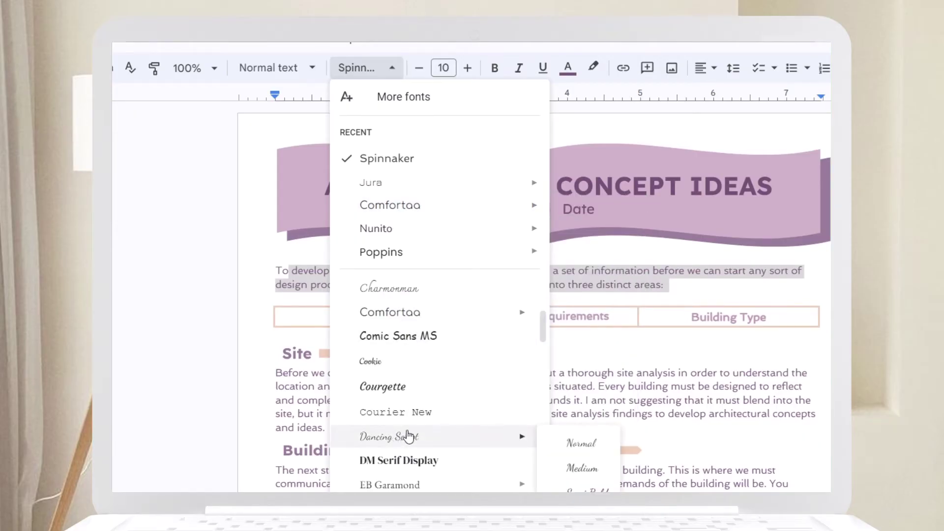
{"action": "scroll", "coordinate": [437, 445], "scroll_direction": "down", "scroll_amount": 5}
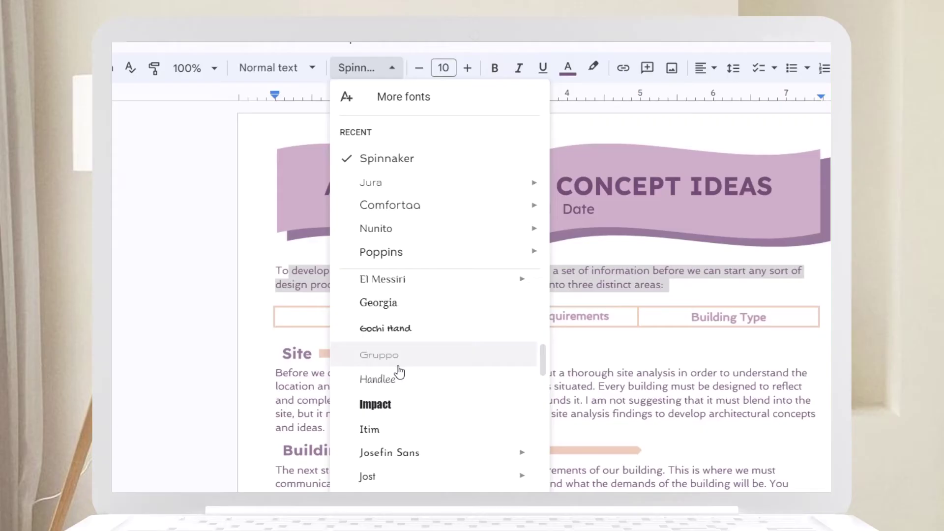
{"action": "scroll", "coordinate": [423, 384], "scroll_direction": "down", "scroll_amount": 5}
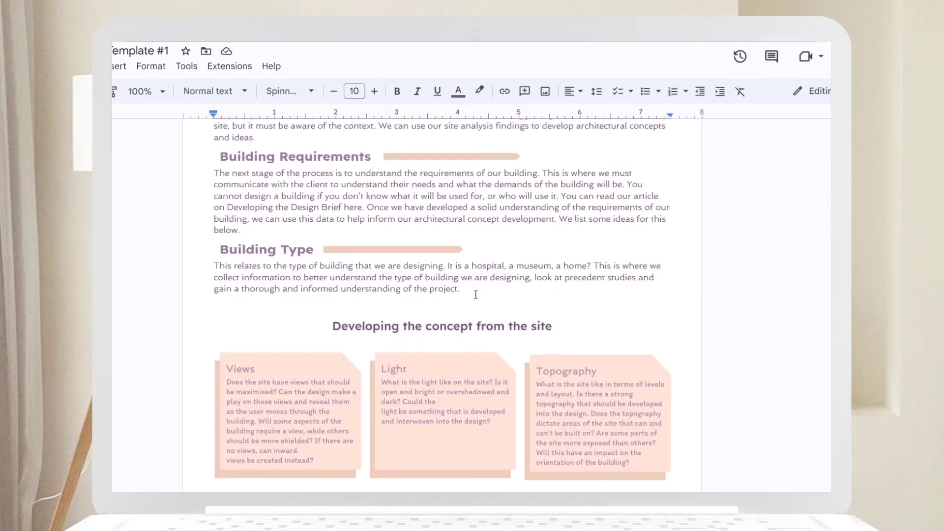
{"action": "scroll", "coordinate": [462, 301], "scroll_direction": "down", "scroll_amount": 2}
{"action": "left_click", "coordinate": [381, 318]}
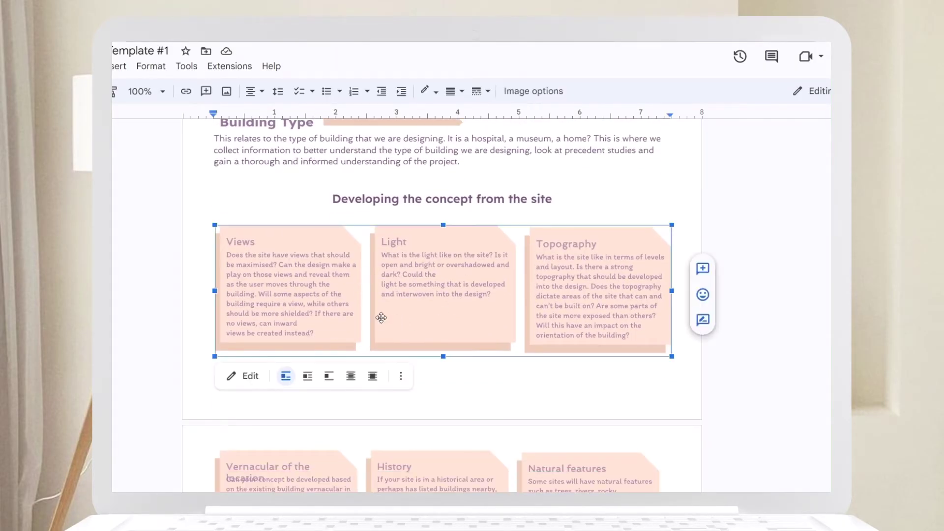
{"action": "double_click", "coordinate": [381, 318]}
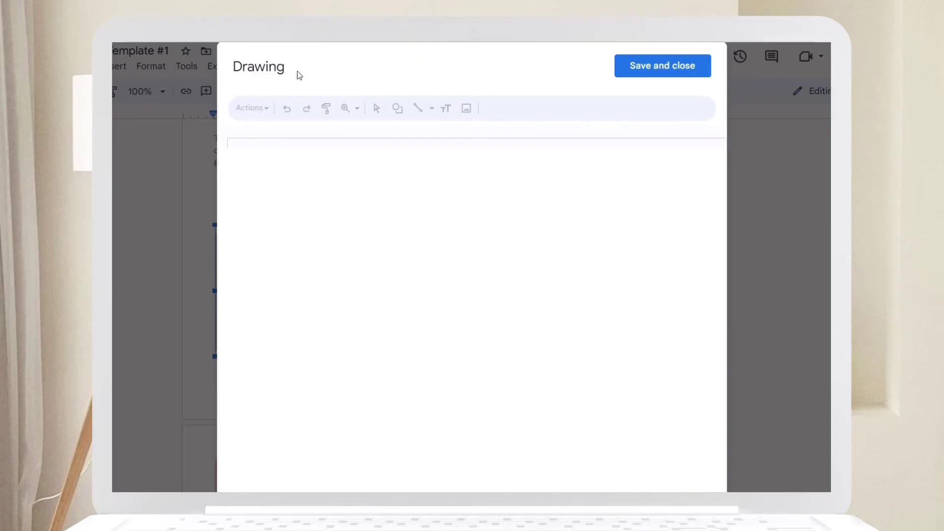
{"action": "left_click_drag", "start_coordinate": [274, 163], "coordinate": [379, 194]}
{"action": "left_click", "coordinate": [305, 235]}
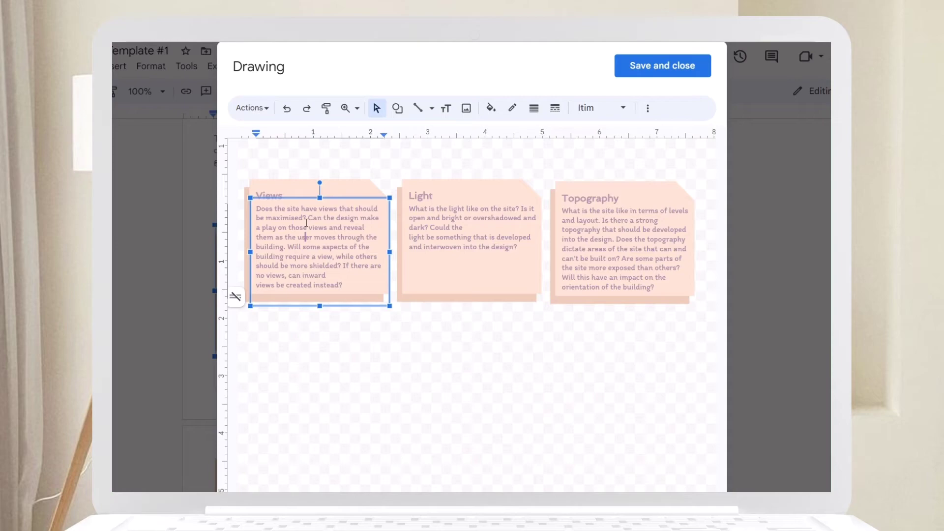
{"action": "left_click", "coordinate": [280, 193]}
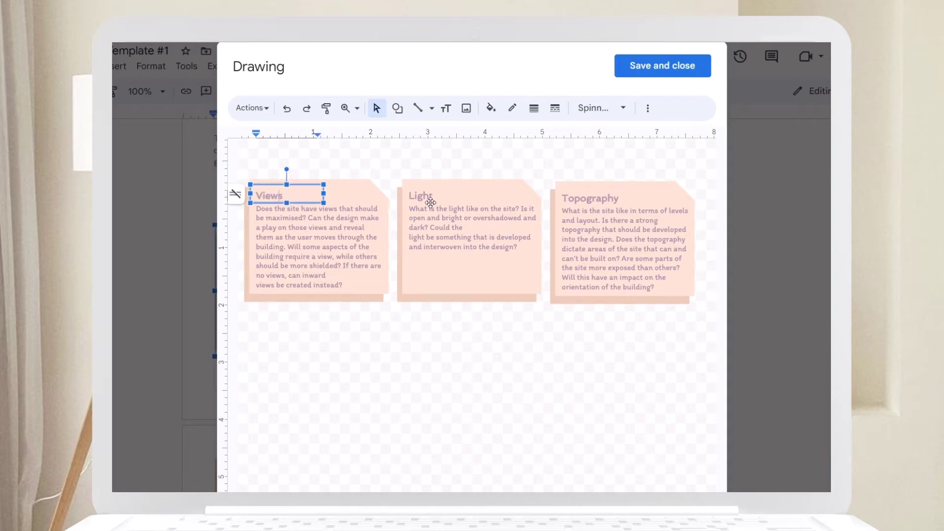
{"action": "left_click", "coordinate": [438, 237]}
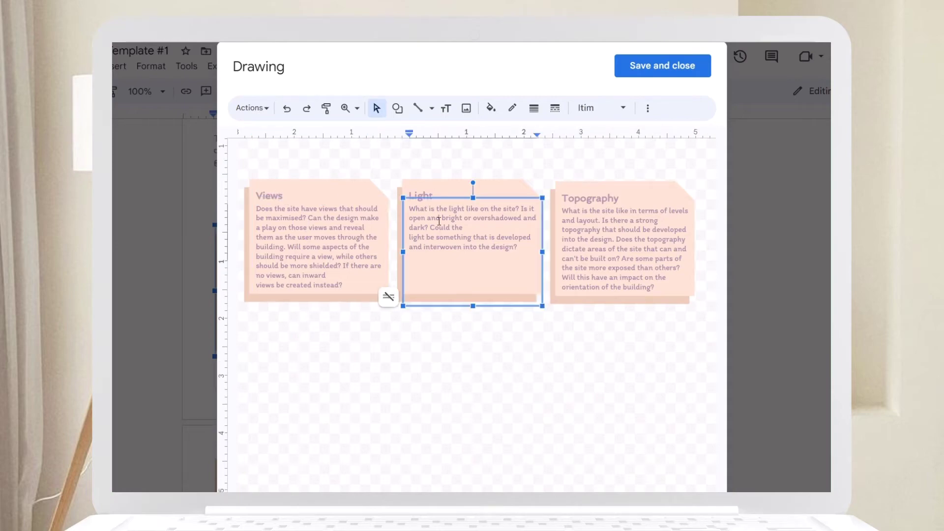
{"action": "left_click", "coordinate": [571, 380]}
{"action": "left_click", "coordinate": [686, 66]}
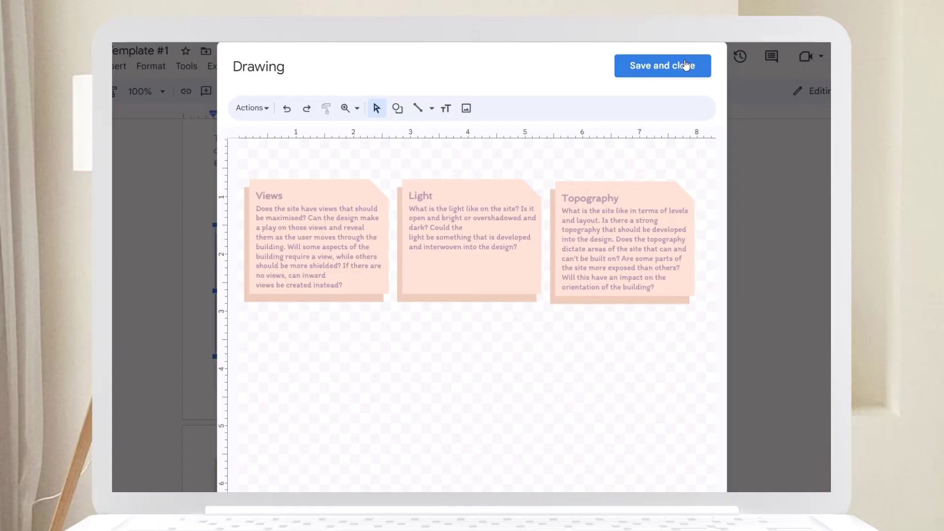
{"action": "left_click", "coordinate": [578, 128]}
{"action": "scroll", "coordinate": [359, 284], "scroll_direction": "down", "scroll_amount": 10}
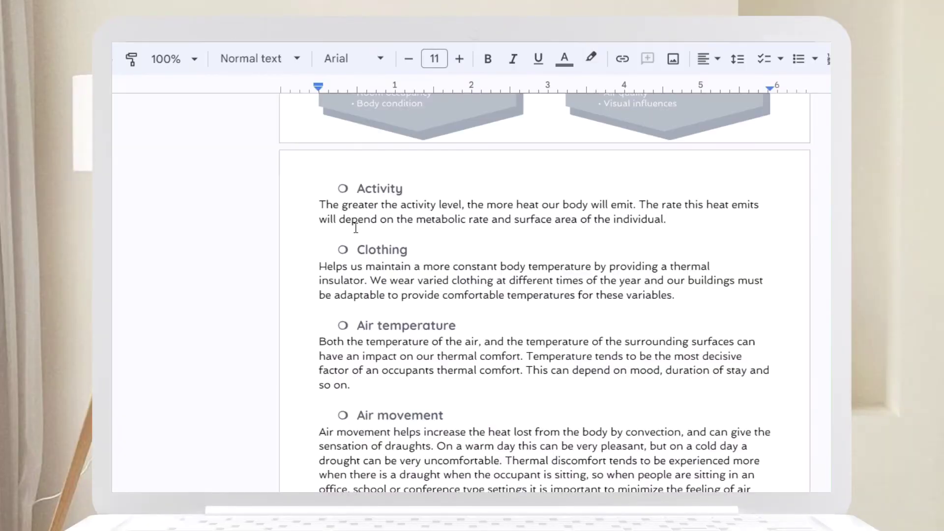
From the Activity bullet, open Special characters, choose Technical, and sketch a star to find symbols.
{"action": "left_click", "coordinate": [343, 188]}
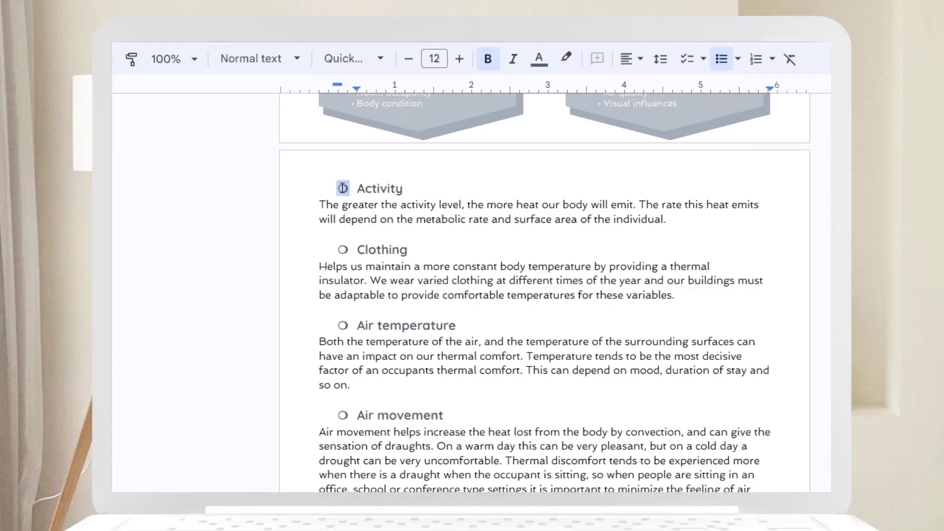
{"action": "right_click", "coordinate": [343, 189]}
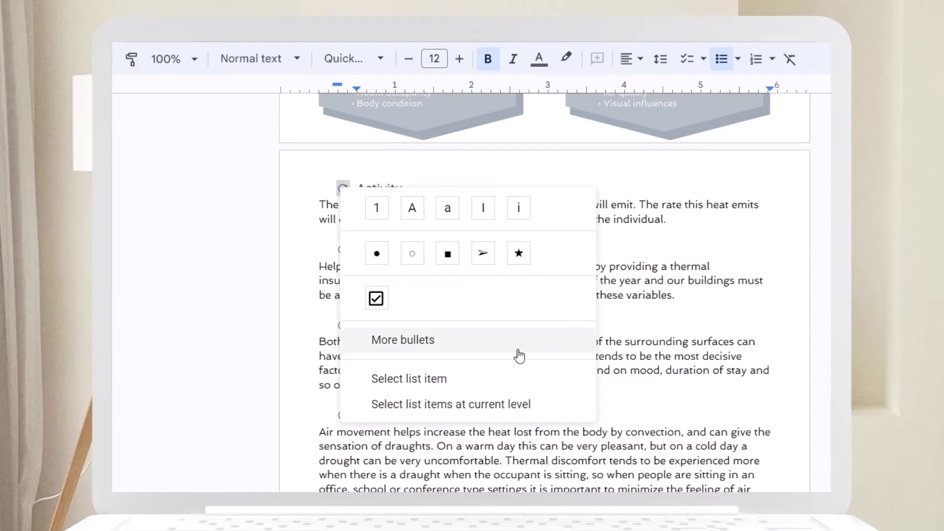
{"action": "left_click", "coordinate": [400, 338]}
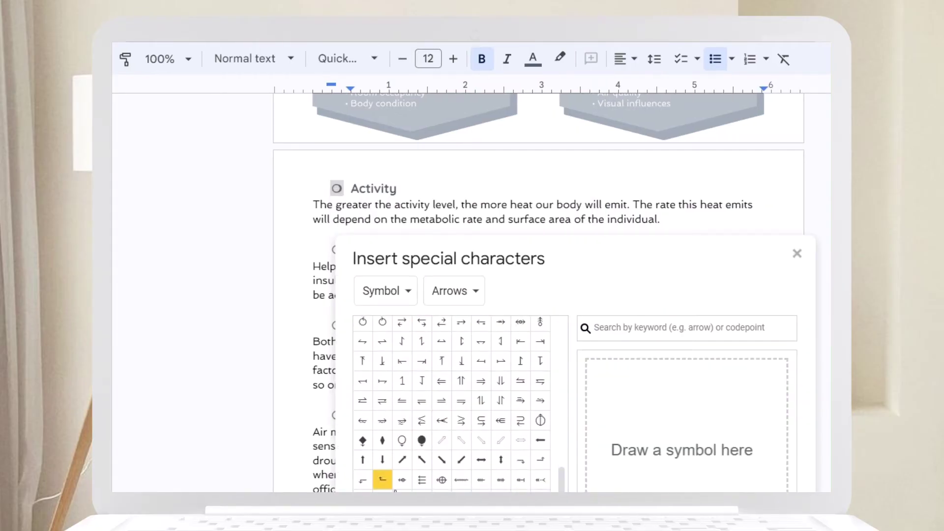
{"action": "left_click", "coordinate": [446, 291]}
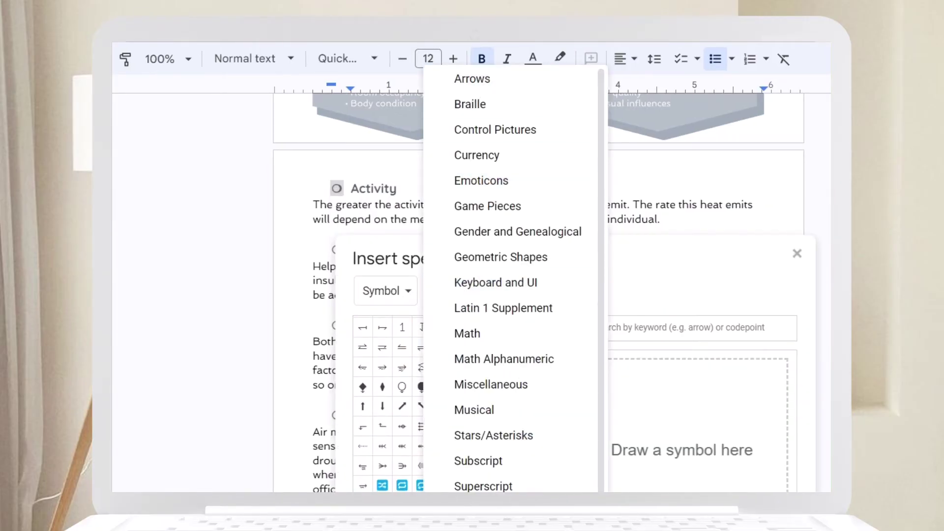
{"action": "left_click", "coordinate": [464, 489]}
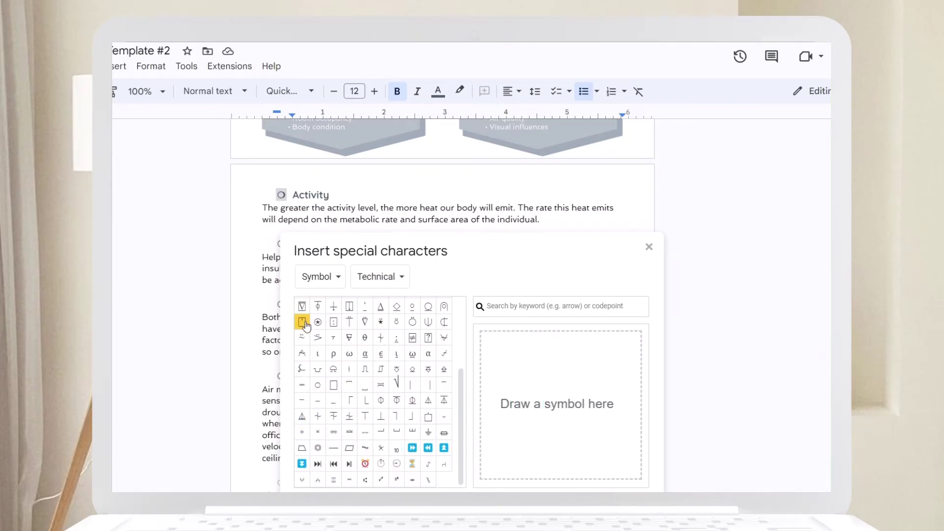
{"action": "mouse_move", "coordinate": [523, 434]}
{"action": "left_mouse_down"}
{"action": "mouse_move", "coordinate": [601, 431]}
{"action": "mouse_move", "coordinate": [610, 386]}
{"action": "mouse_move", "coordinate": [522, 435]}
{"action": "left_mouse_up"}
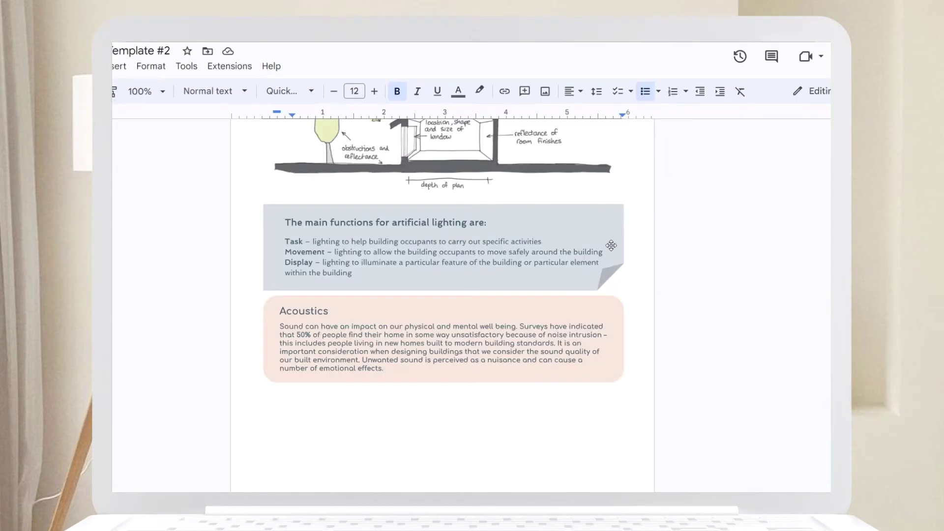
In the lighting box's drawing, add a folded-corner rectangle over the box, then select the left sketch.
{"action": "double_click", "coordinate": [607, 275]}
{"action": "left_click", "coordinate": [397, 107]}
{"action": "mouse_move", "coordinate": [453, 134]}
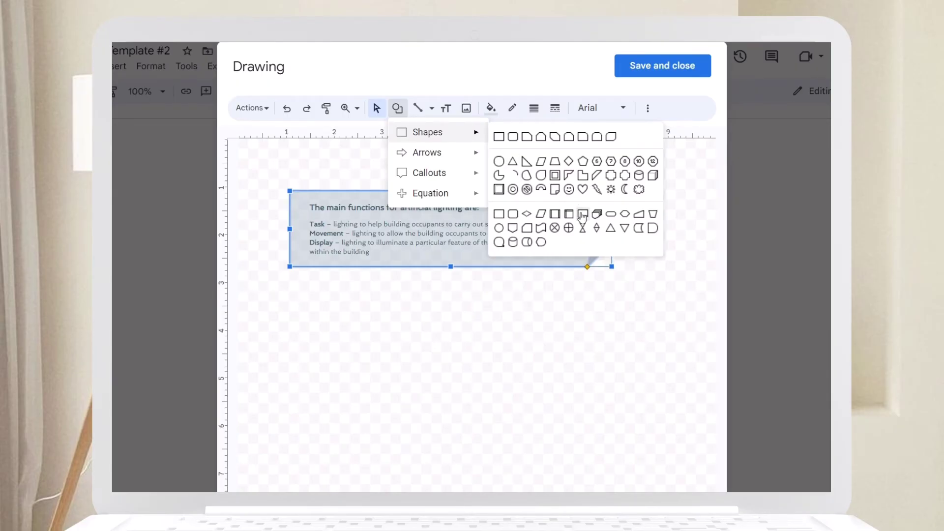
{"action": "left_click", "coordinate": [555, 189]}
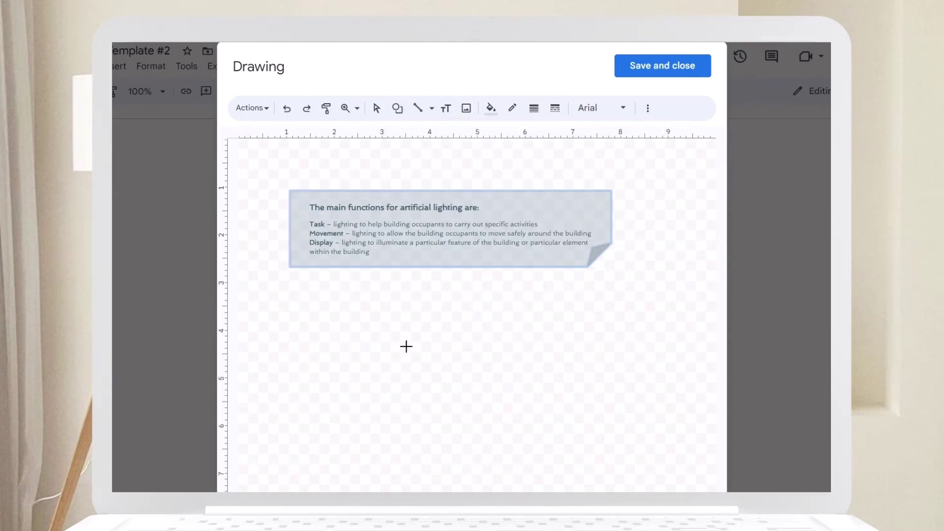
{"action": "mouse_move", "coordinate": [407, 346]}
{"action": "left_mouse_down"}
{"action": "mouse_move", "coordinate": [585, 440]}
{"action": "mouse_move", "coordinate": [541, 432]}
{"action": "mouse_move", "coordinate": [564, 433]}
{"action": "left_mouse_up"}
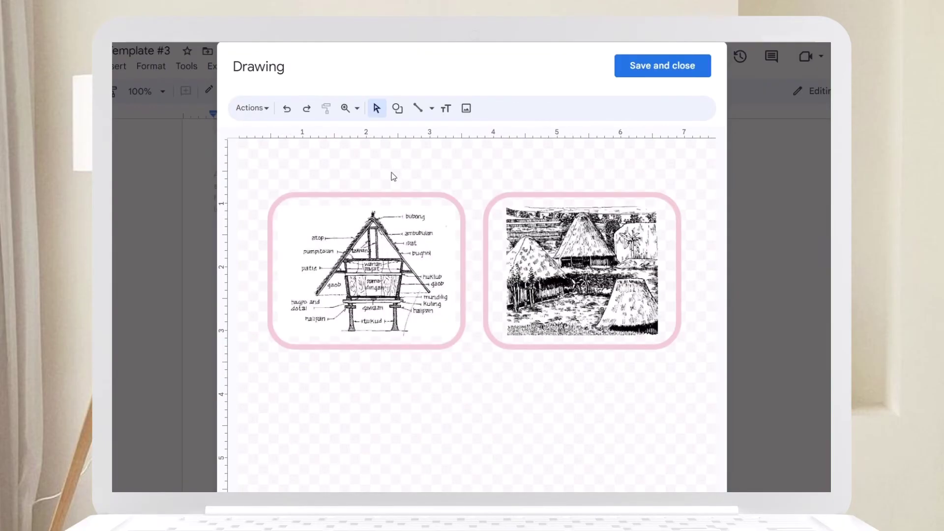
{"action": "left_click", "coordinate": [393, 193]}
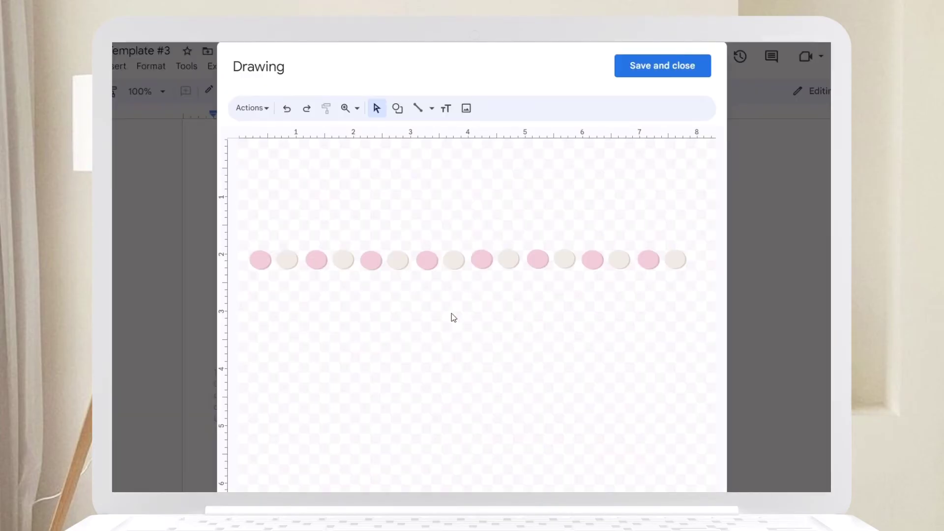
Draw an oval circle below the dot divider, reorder it behind the other circle, and select both.
{"action": "left_click", "coordinate": [397, 108]}
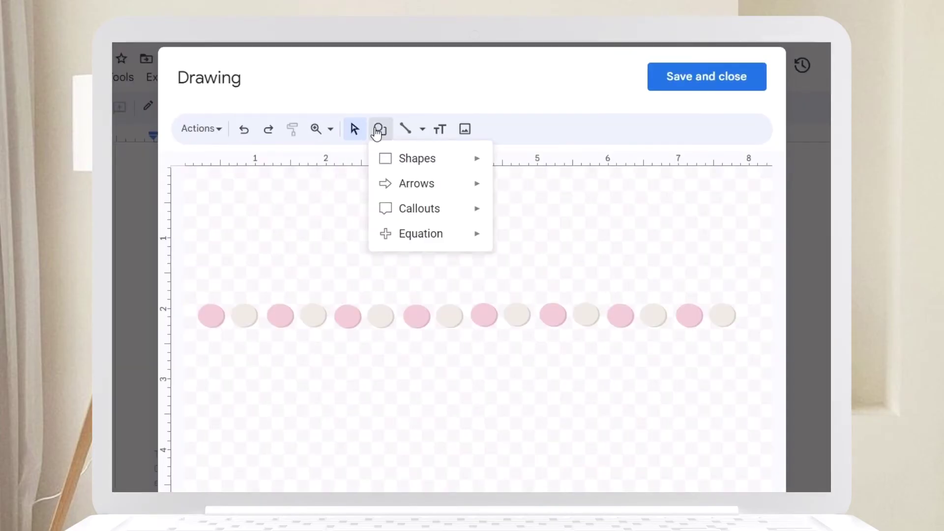
{"action": "mouse_move", "coordinate": [416, 142]}
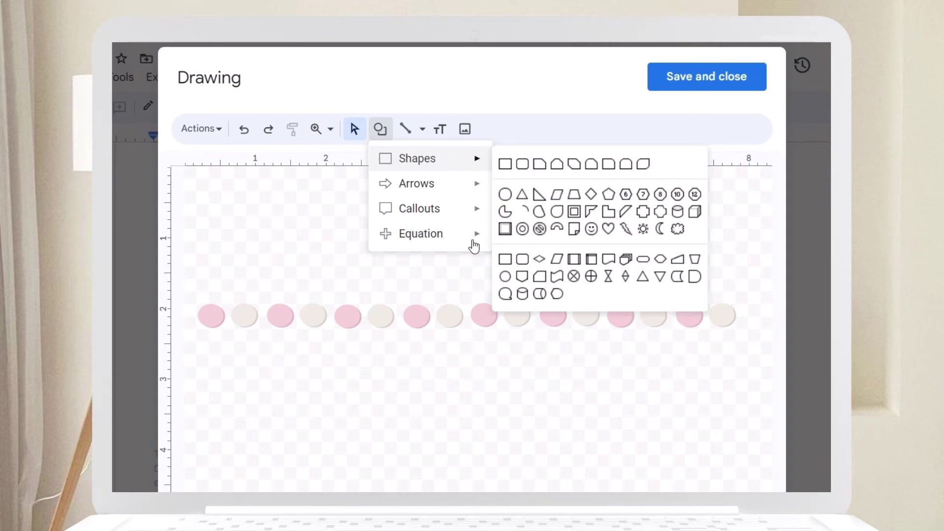
{"action": "left_click", "coordinate": [505, 194]}
{"action": "mouse_move", "coordinate": [382, 407]}
{"action": "left_mouse_down"}
{"action": "mouse_move", "coordinate": [430, 455]}
{"action": "mouse_move", "coordinate": [419, 438]}
{"action": "left_mouse_up"}
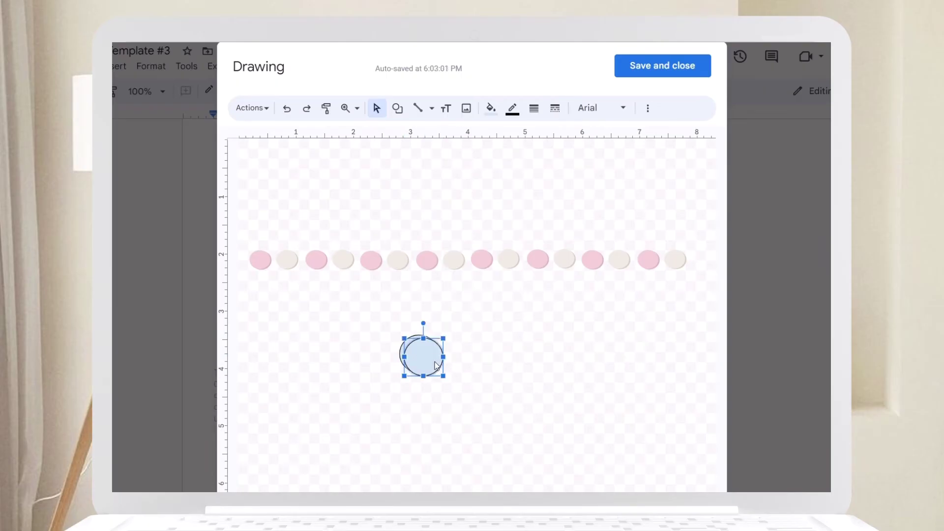
{"action": "right_click", "coordinate": [436, 365]}
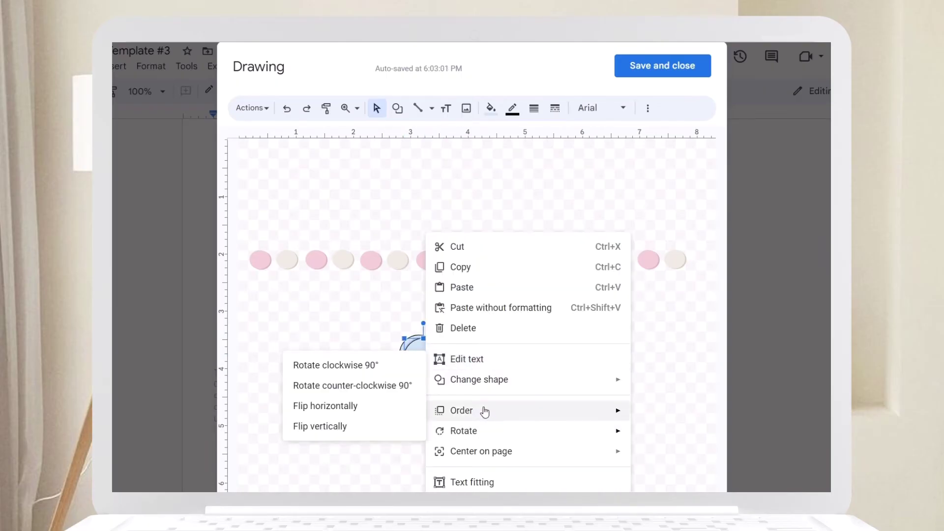
{"action": "mouse_move", "coordinate": [483, 411]}
{"action": "left_click", "coordinate": [373, 449]}
{"action": "left_click_drag", "start_coordinate": [505, 427], "coordinate": [332, 304]}
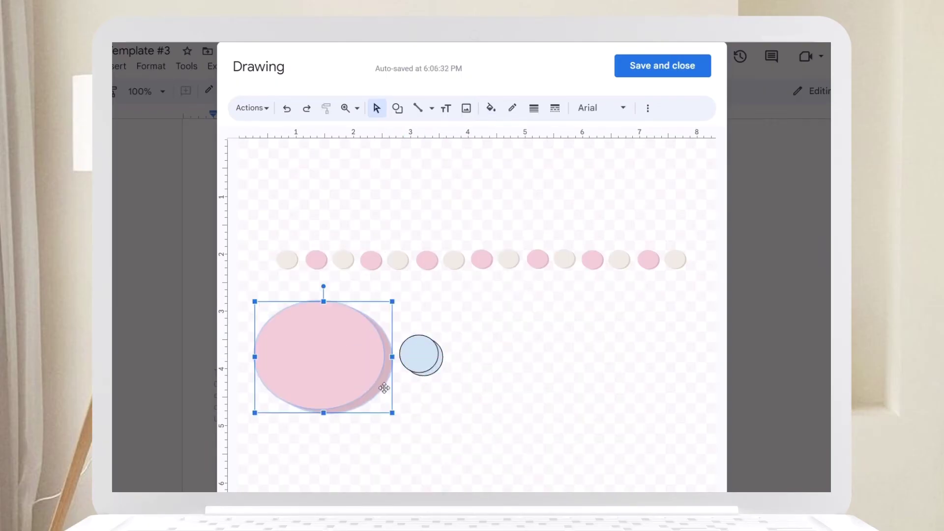
{"action": "left_click", "coordinate": [441, 392]}
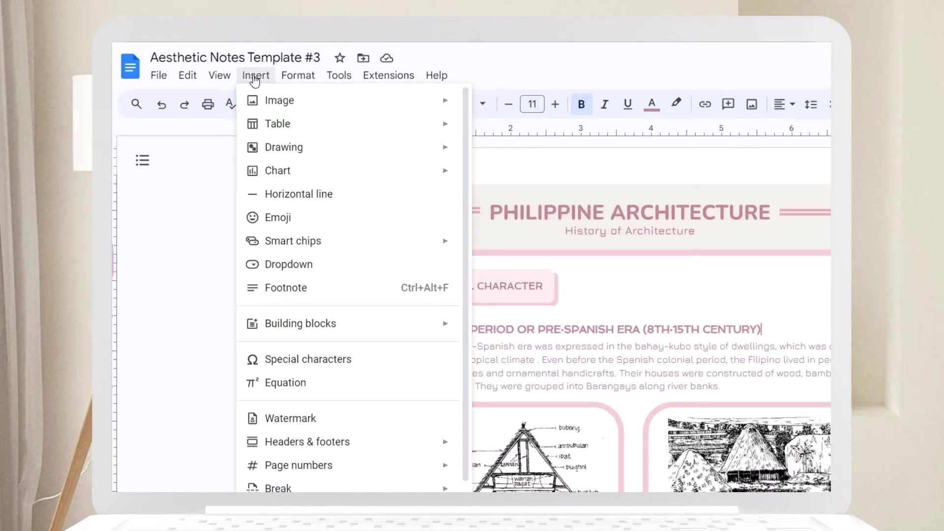
Browse the Insert menu's Chart, Table and Image submenus in Template #3.
{"action": "mouse_move", "coordinate": [289, 182]}
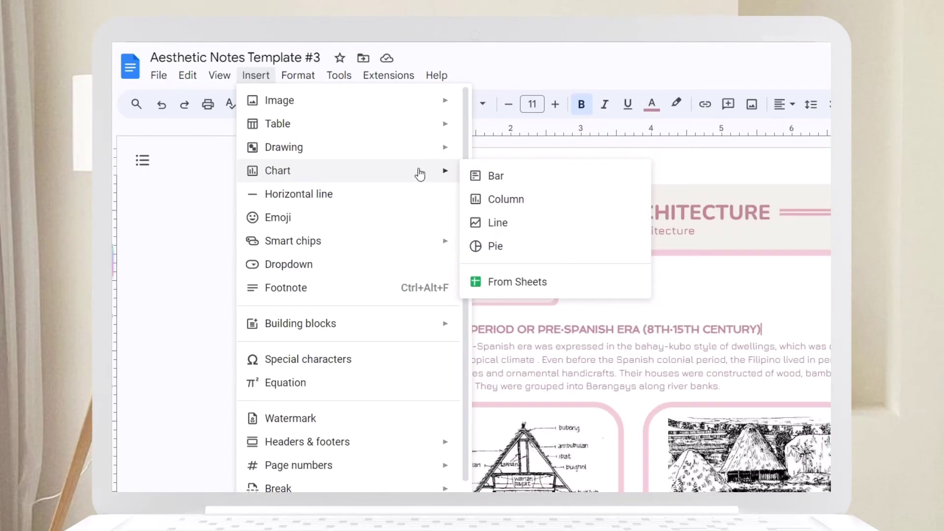
{"action": "mouse_move", "coordinate": [406, 134]}
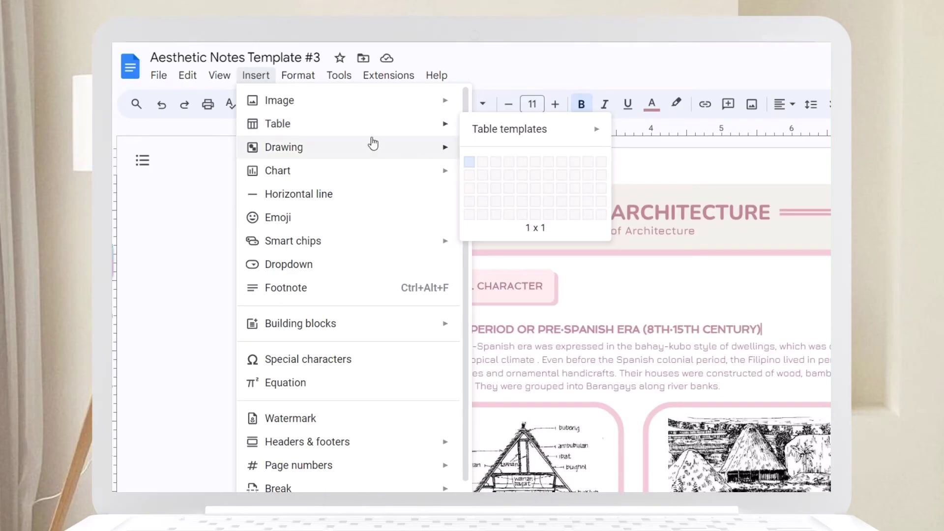
{"action": "mouse_move", "coordinate": [360, 110]}
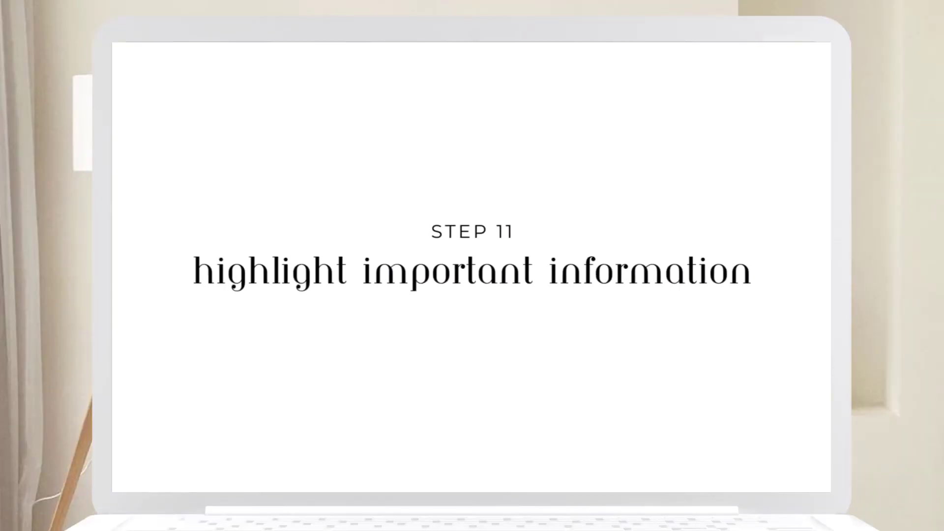
Try a selection in the first paragraph and open the highlight colours, then cancel without applying one.
{"action": "left_click_drag", "start_coordinate": [290, 301], "coordinate": [409, 302]}
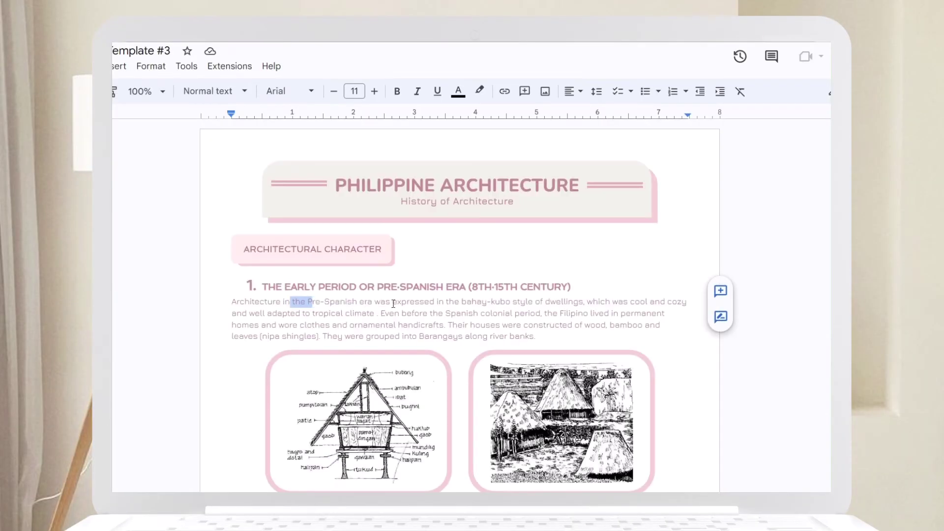
{"action": "left_click", "coordinate": [483, 304]}
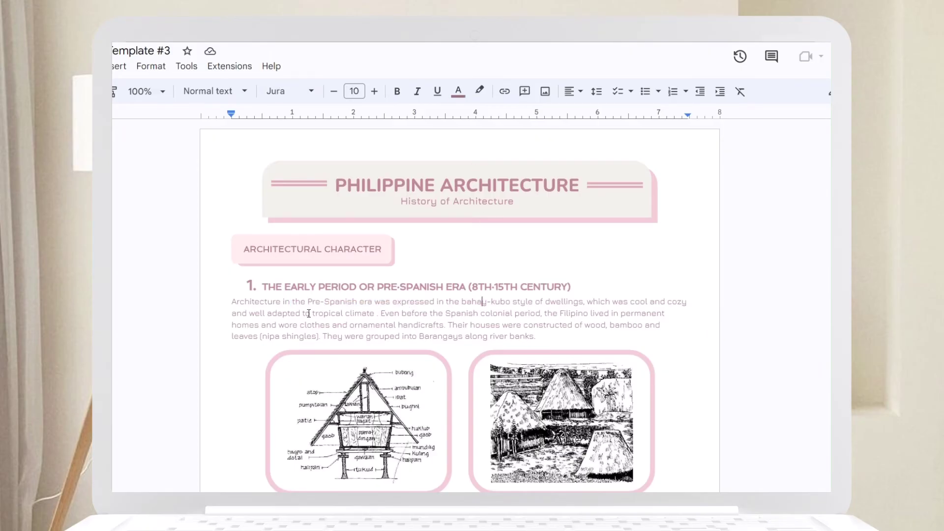
{"action": "left_click", "coordinate": [480, 95]}
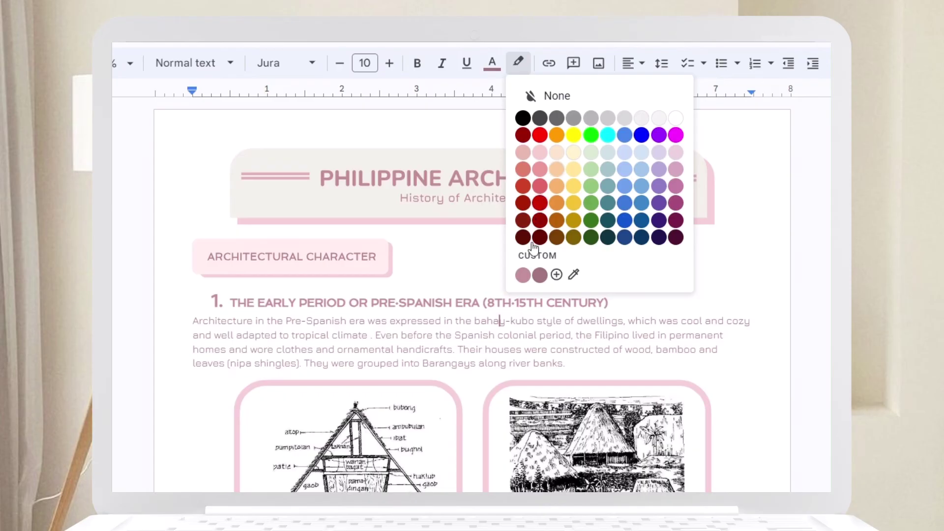
{"action": "left_click", "coordinate": [370, 350]}
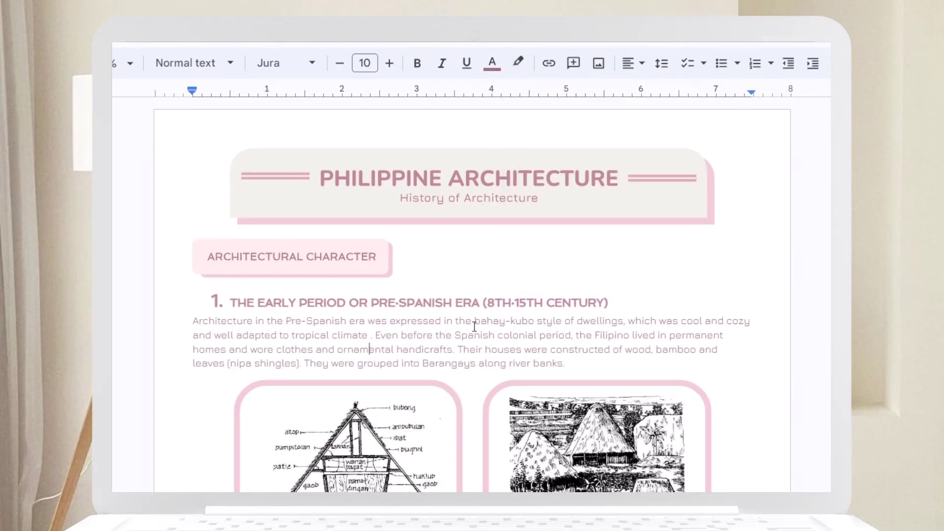
Highlight 'expressed in the bahay-kubo style of dwellings' with the pink sampled from the heading box.
{"action": "left_click_drag", "start_coordinate": [390, 324], "coordinate": [622, 322]}
{"action": "left_click", "coordinate": [518, 62]}
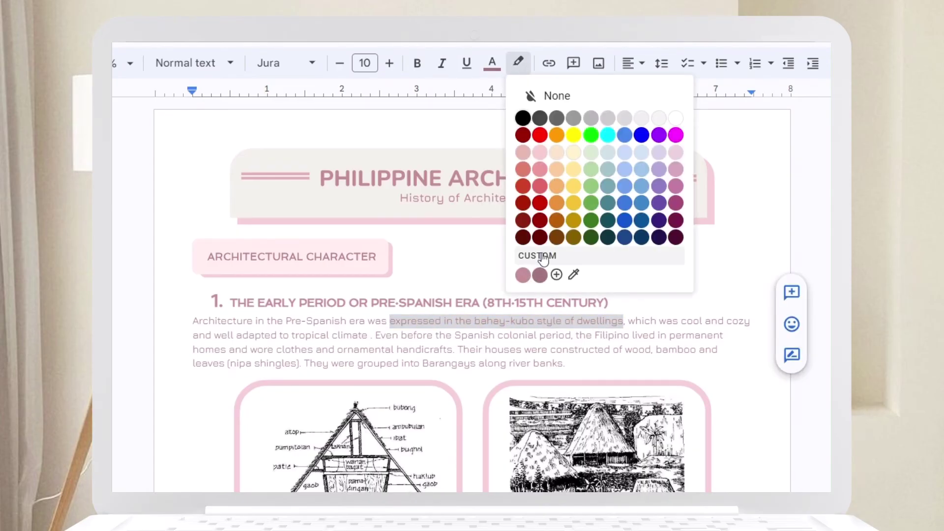
{"action": "left_click", "coordinate": [573, 275]}
{"action": "left_click", "coordinate": [389, 205]}
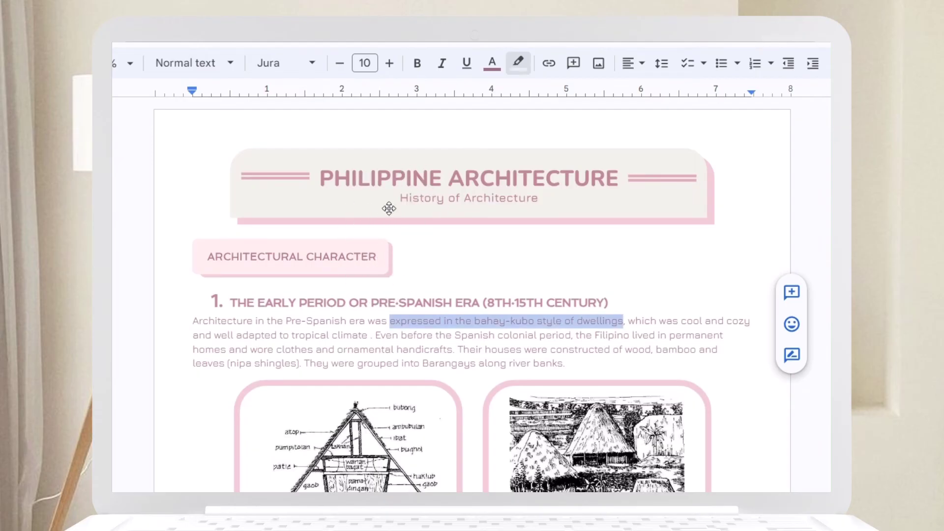
{"action": "left_click", "coordinate": [610, 302]}
{"action": "scroll", "coordinate": [661, 300], "scroll_direction": "down", "scroll_amount": 2}
{"action": "left_click_drag", "start_coordinate": [390, 246], "coordinate": [623, 246]}
{"action": "left_click", "coordinate": [518, 63]}
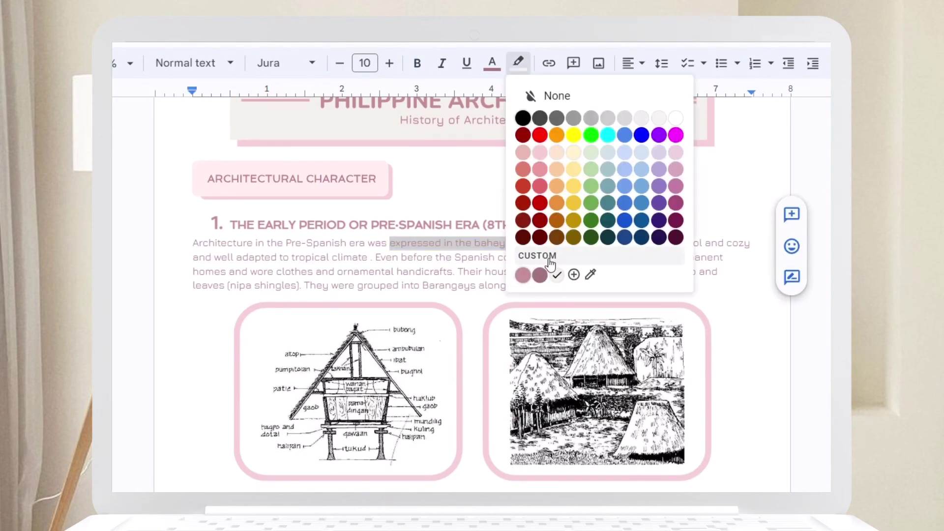
{"action": "left_click", "coordinate": [573, 274]}
{"action": "left_click", "coordinate": [370, 198]}
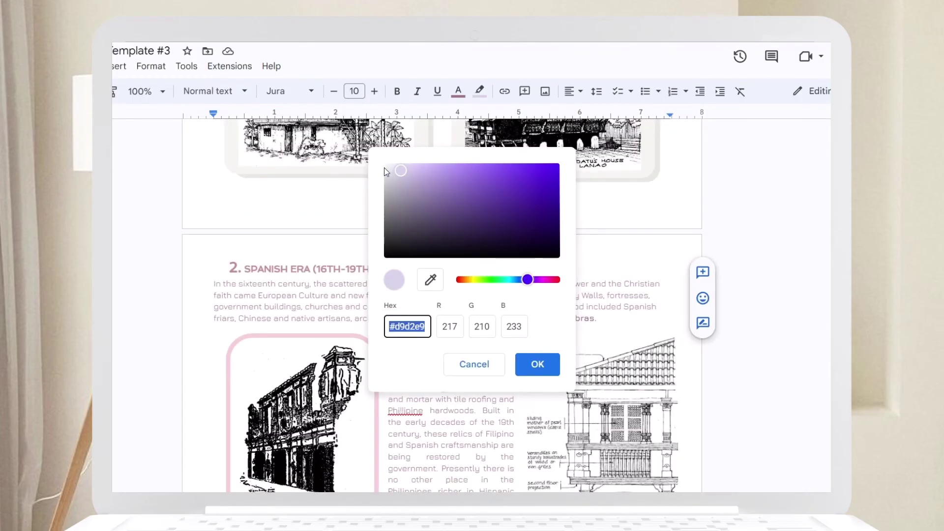
Apply a light lavender #e7e3f0 highlight, then select the text from 'City Walls,' to 'grand houses.'.
{"action": "left_click_drag", "start_coordinate": [385, 169], "coordinate": [393, 168]}
{"action": "left_click", "coordinate": [552, 369]}
{"action": "left_click", "coordinate": [599, 306]}
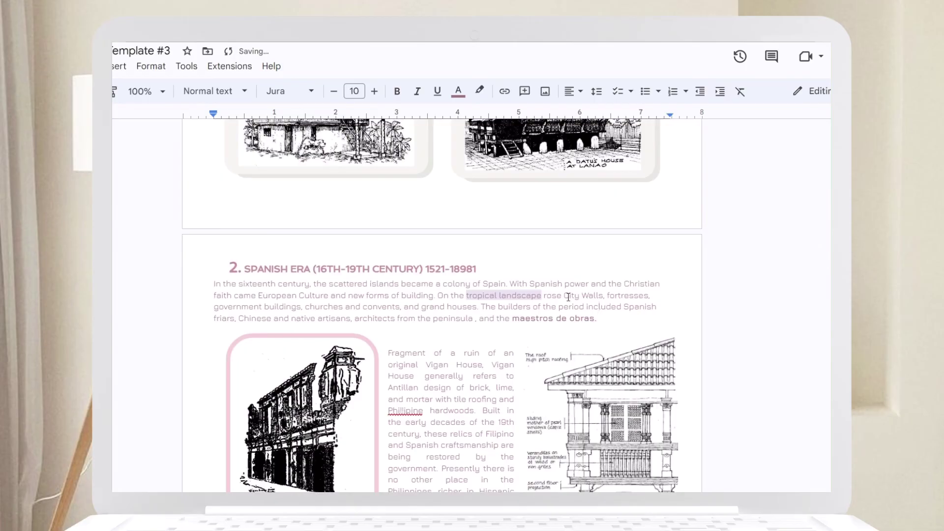
{"action": "left_click_drag", "start_coordinate": [341, 310], "coordinate": [476, 311]}
{"action": "left_click", "coordinate": [478, 92]}
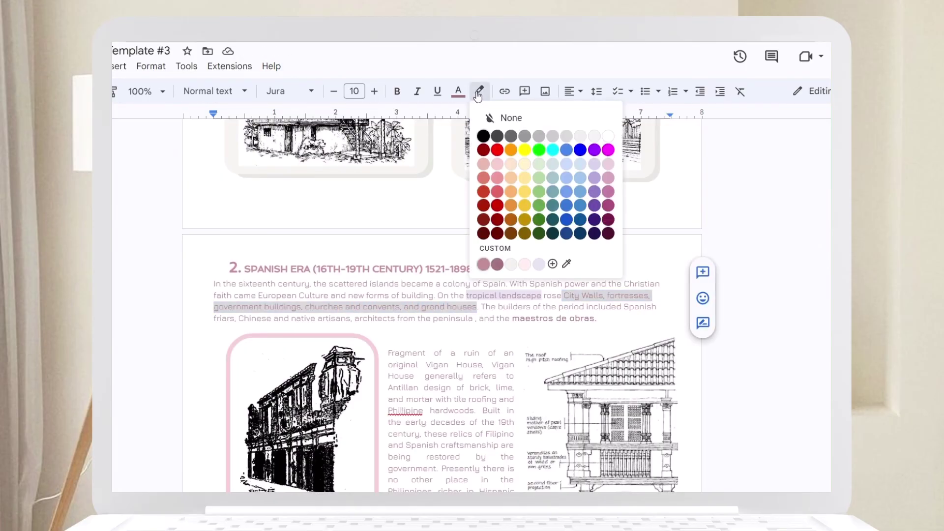